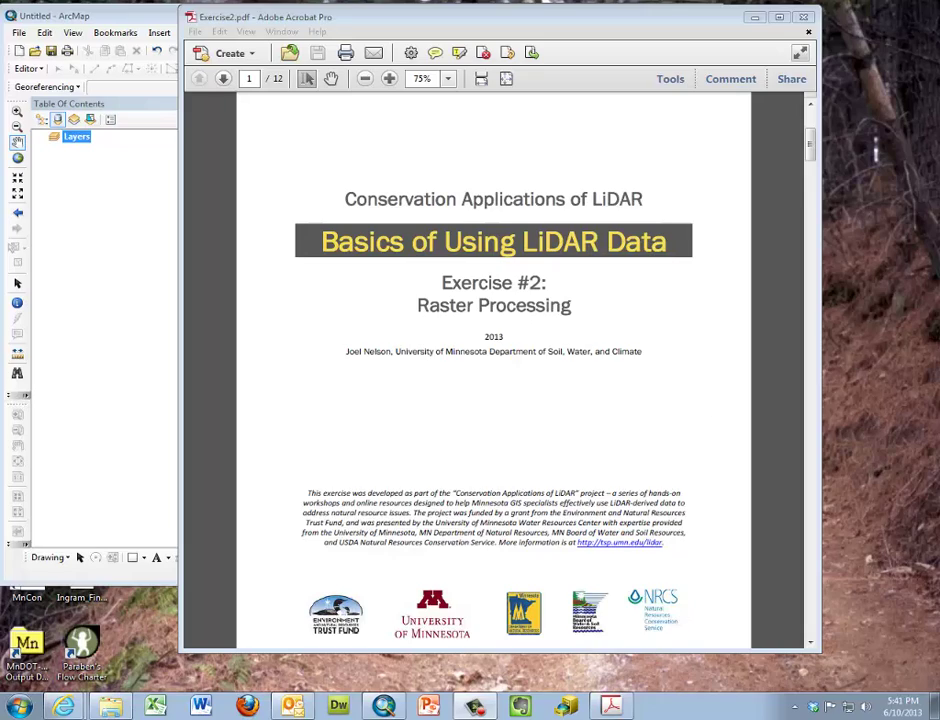
Drag the LiDAR information web page over the PDF, then off to the right to reveal Exercise2.pdf.
left_click_drag(939, 73, 400, 73)
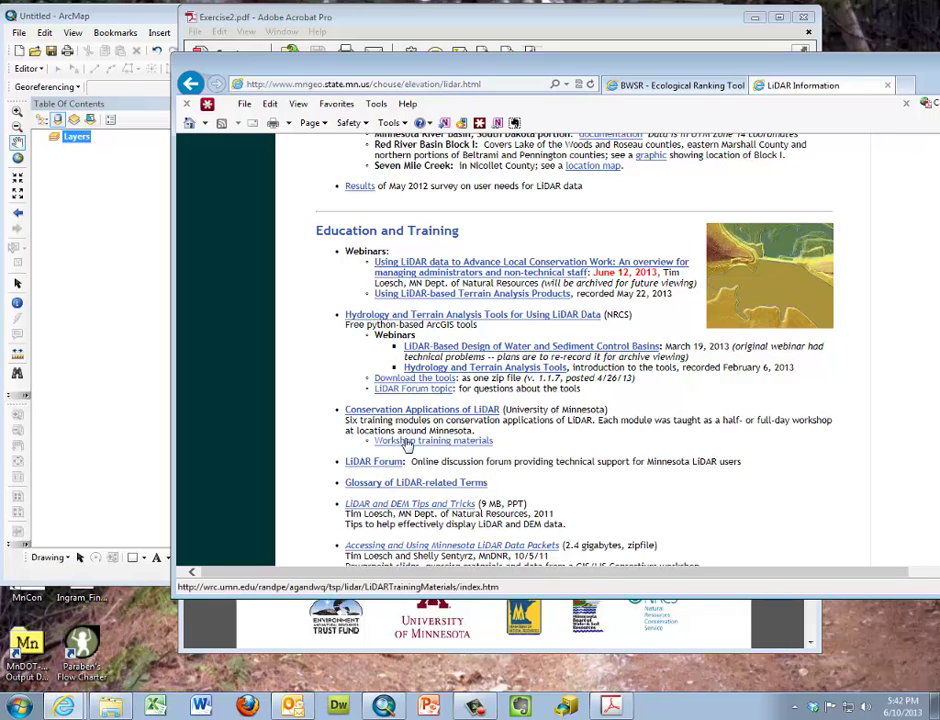
left_click_drag(496, 71, 939, 75)
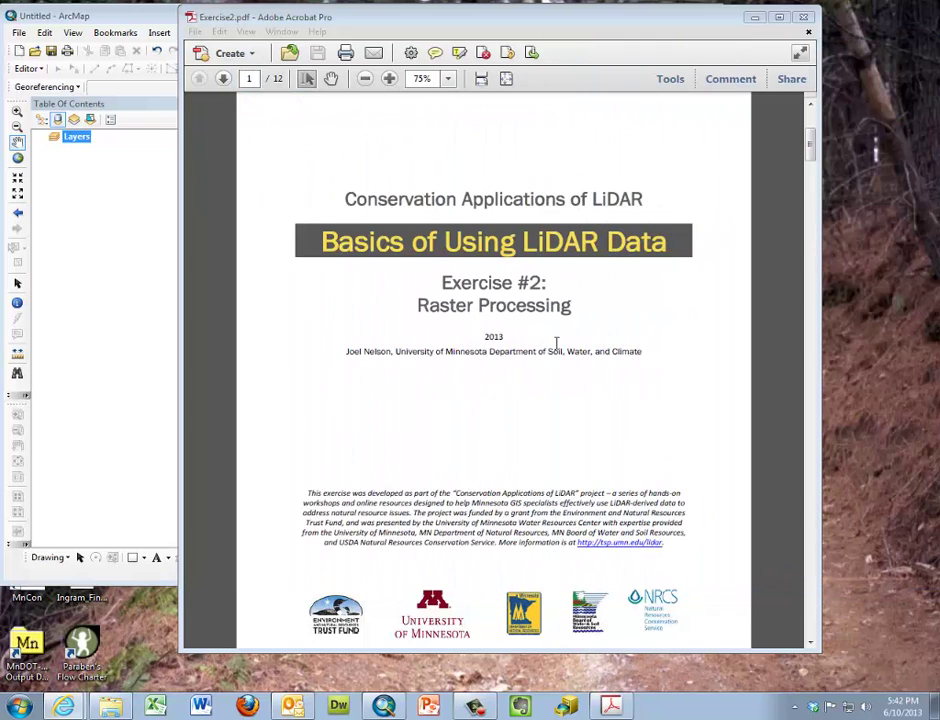
Scroll Exercise2.pdf down to the page 3 instructions and bring the empty ArcMap map forward.
left_click(571, 279)
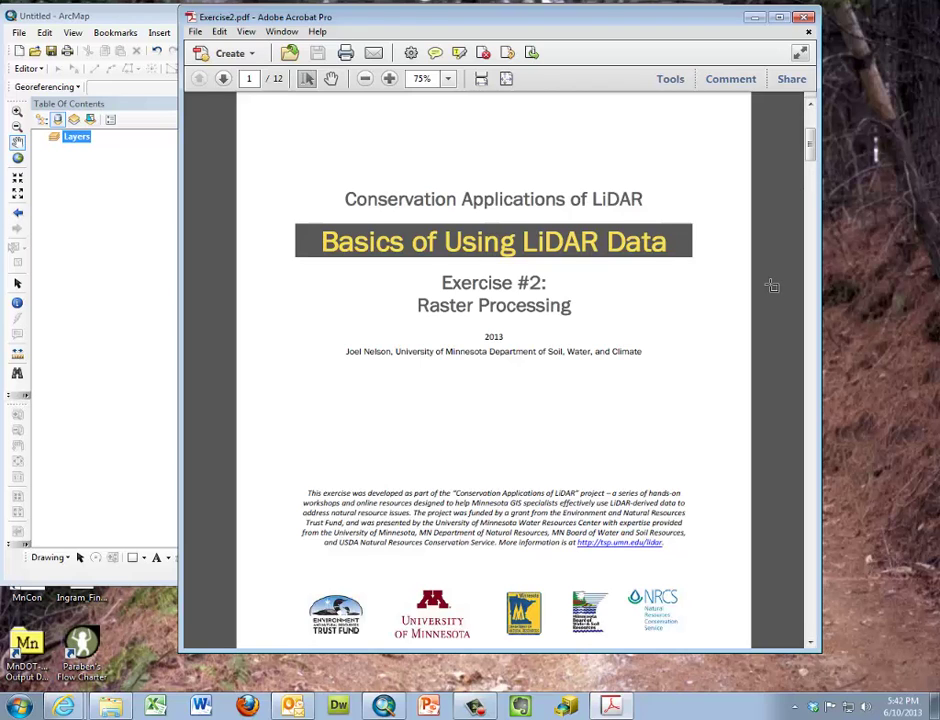
scroll(770, 289, "down", 1)
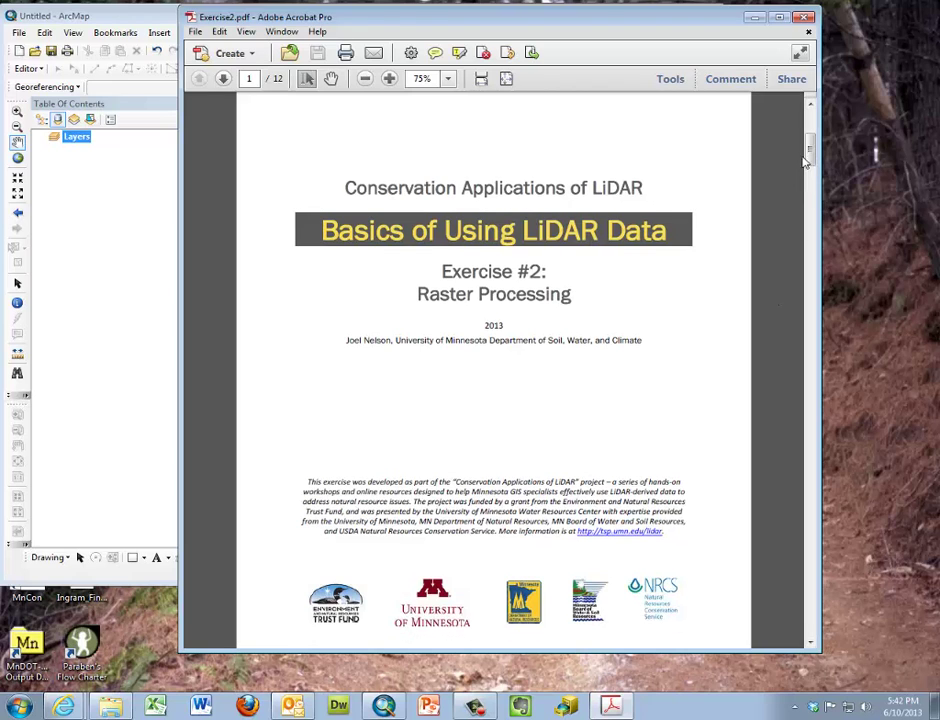
scroll(810, 160, "down", 1)
left_click_drag(812, 163, 808, 192)
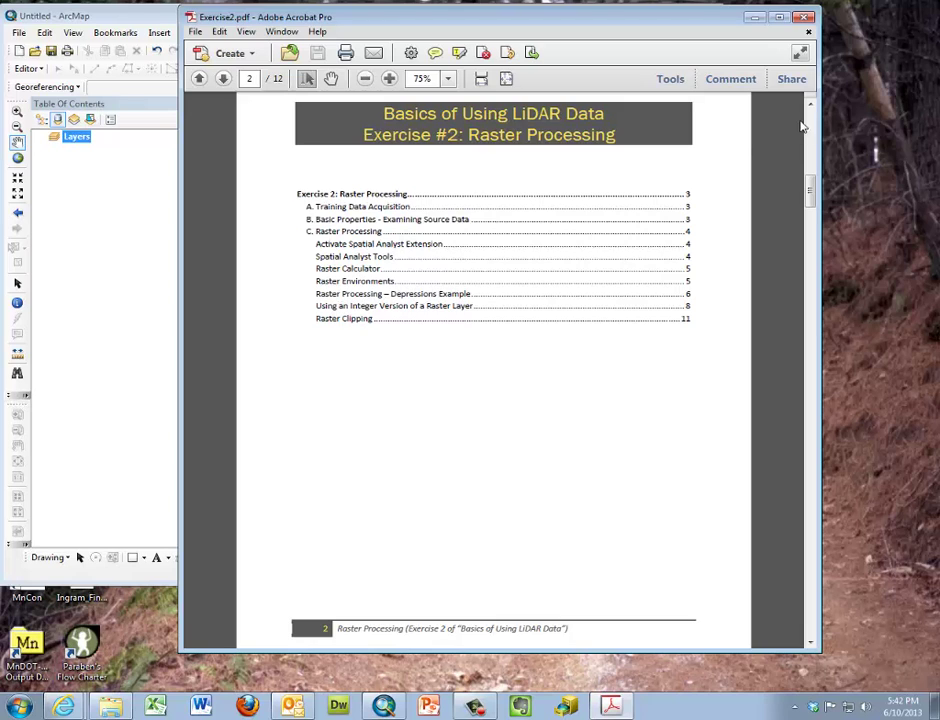
scroll(777, 243, "down", 1)
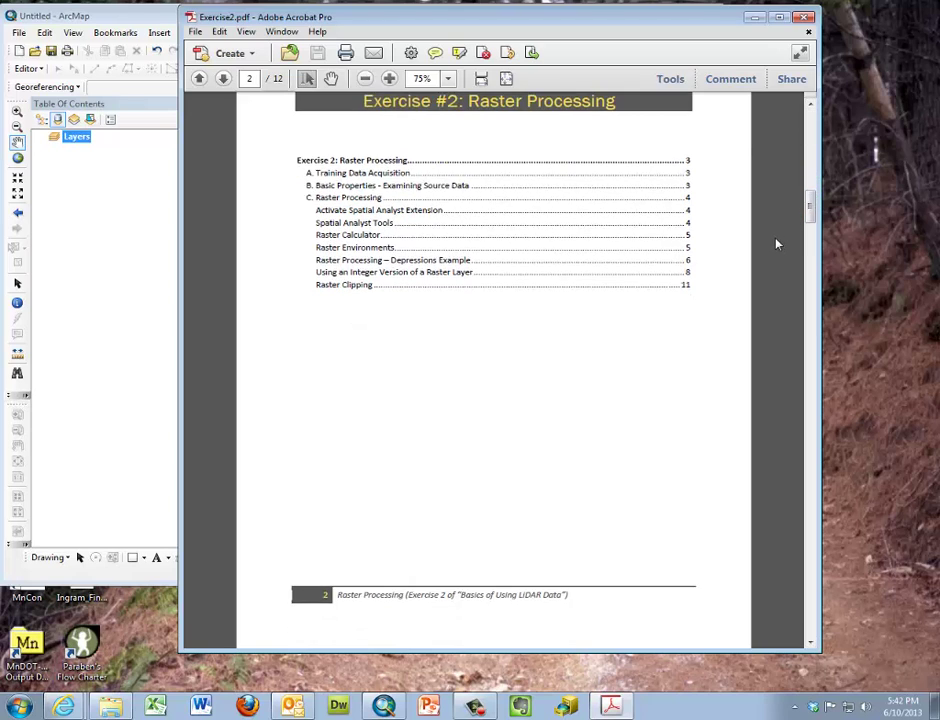
scroll(777, 243, "down", 2)
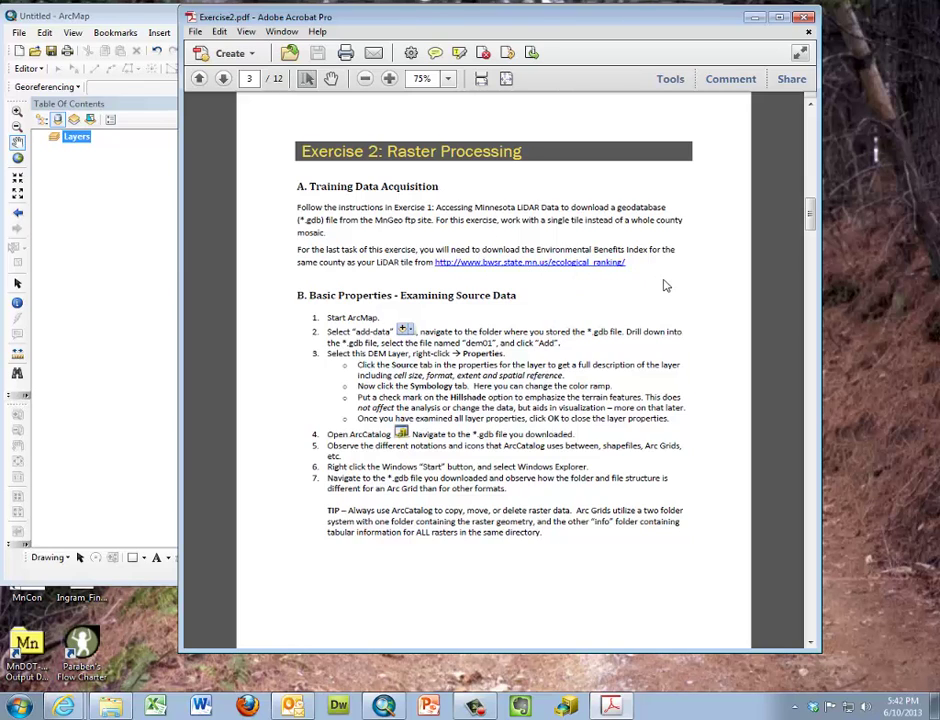
scroll(675, 292, "down", 1)
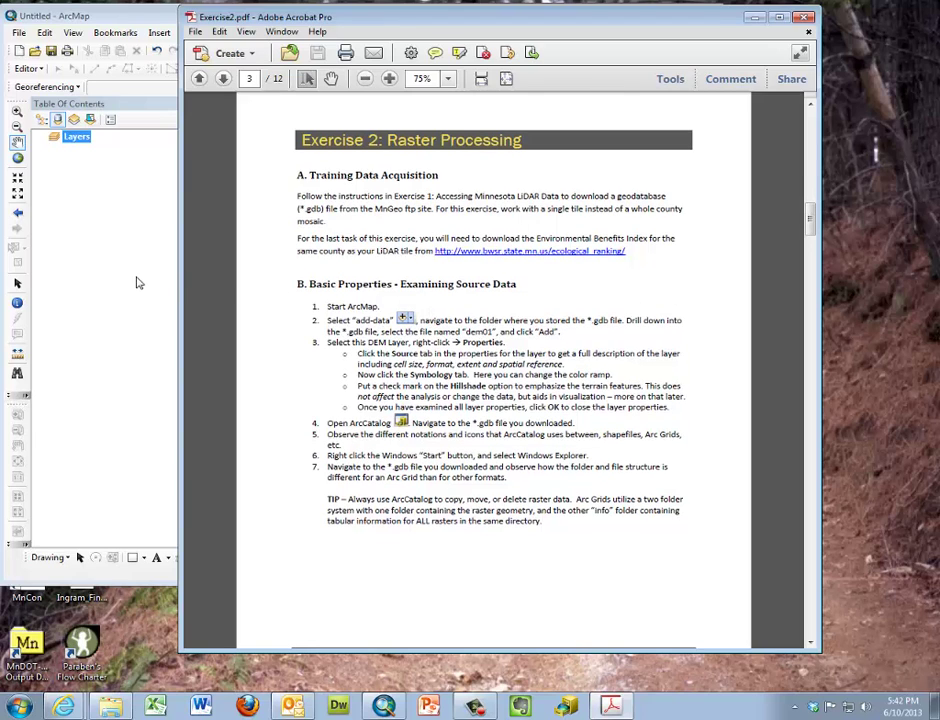
left_click(107, 210)
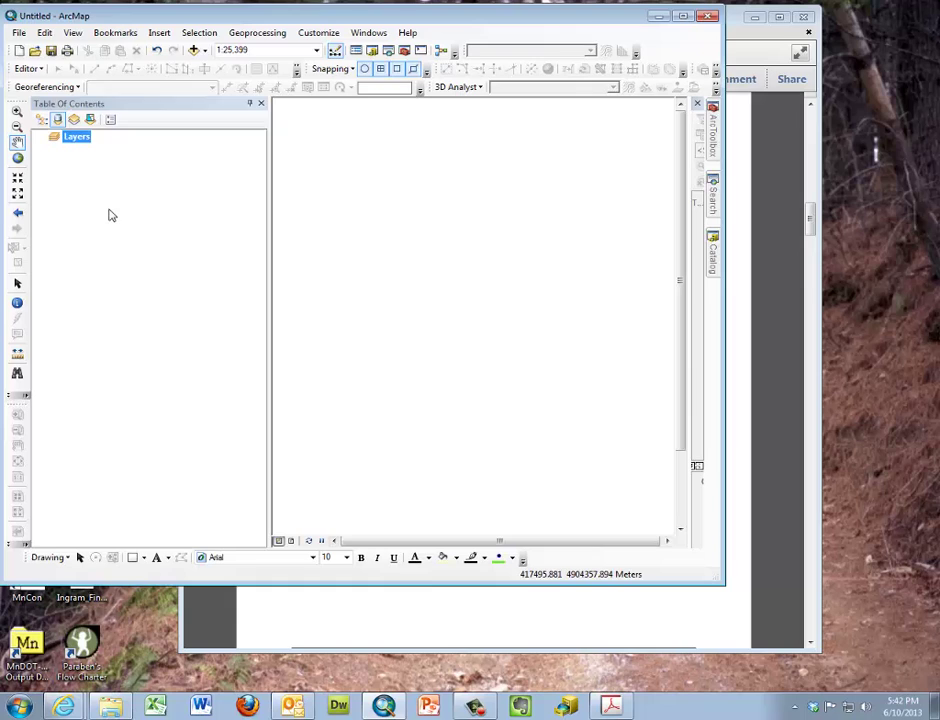
In Add Data, browse up to the raw_data folder and open the 4326-24-63.gdb geodatabase.
left_click(196, 51)
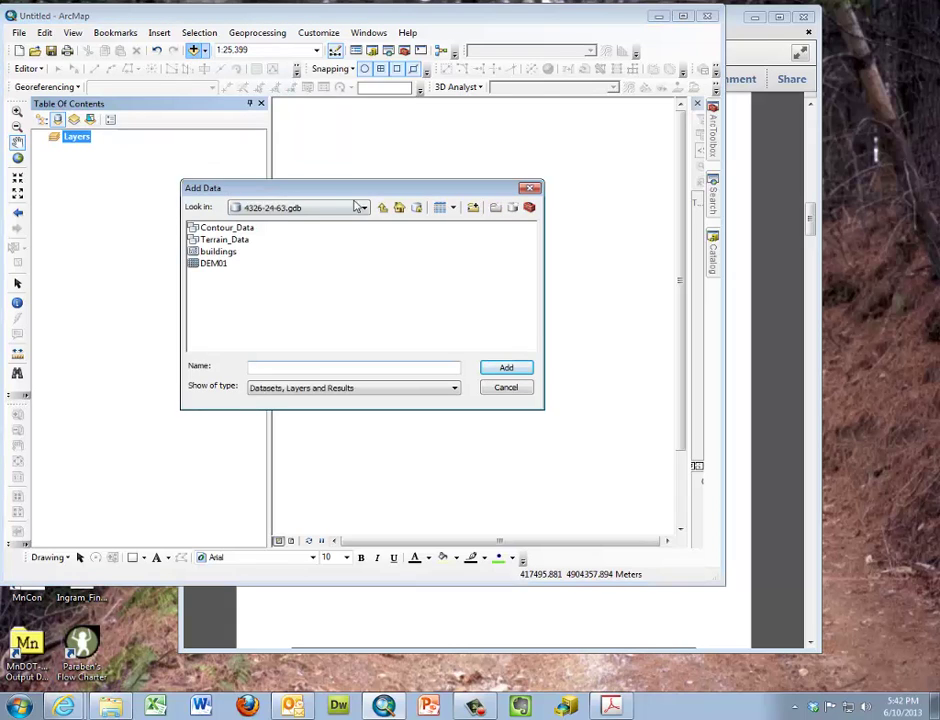
left_click(382, 207)
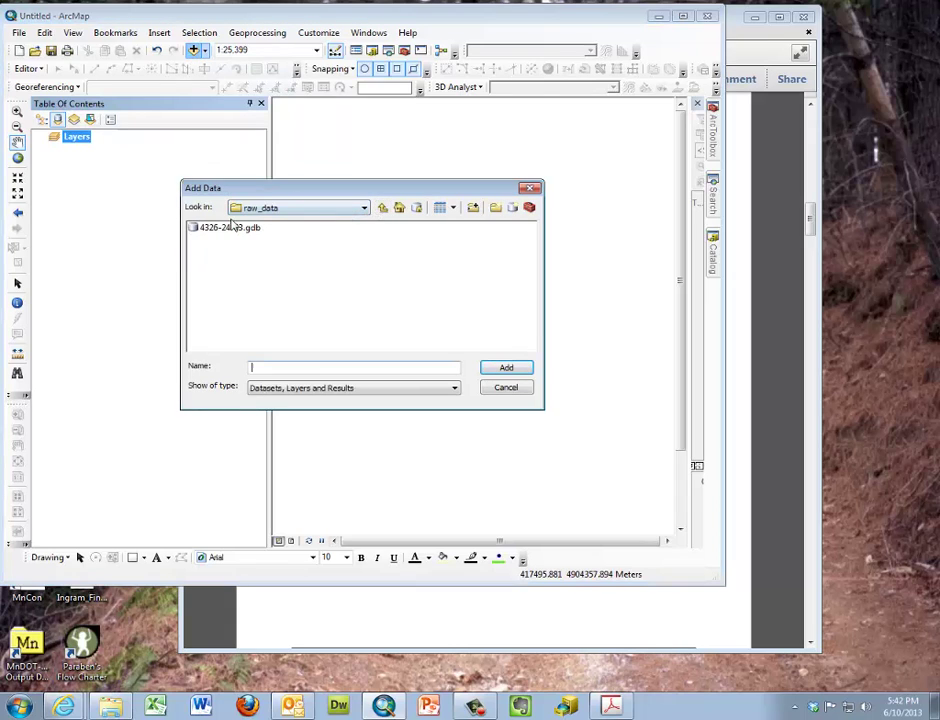
left_click(382, 207)
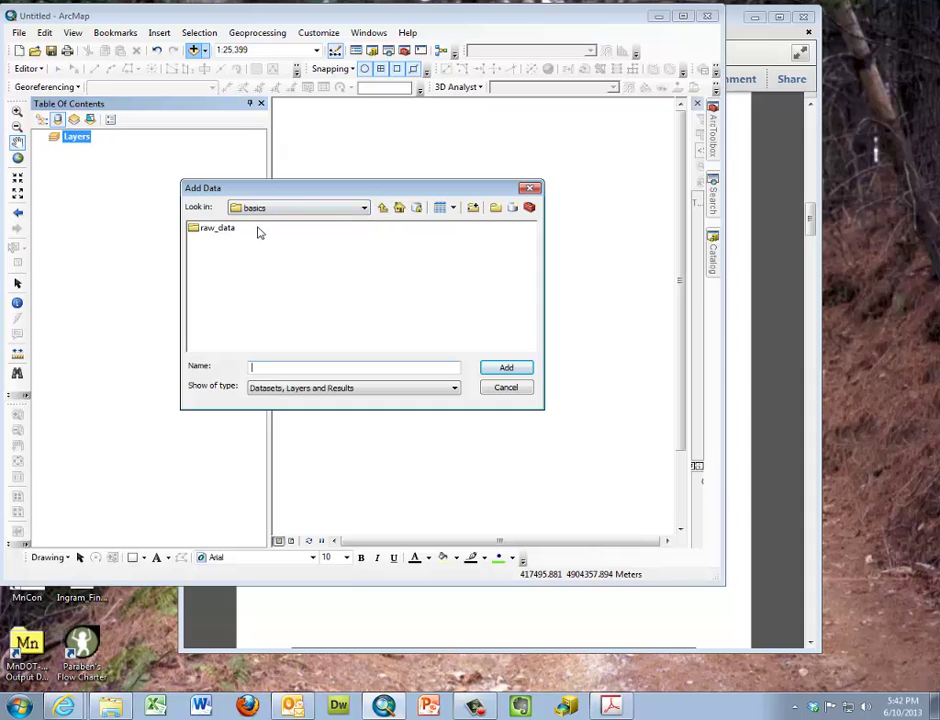
left_click(214, 231)
double_click(196, 231)
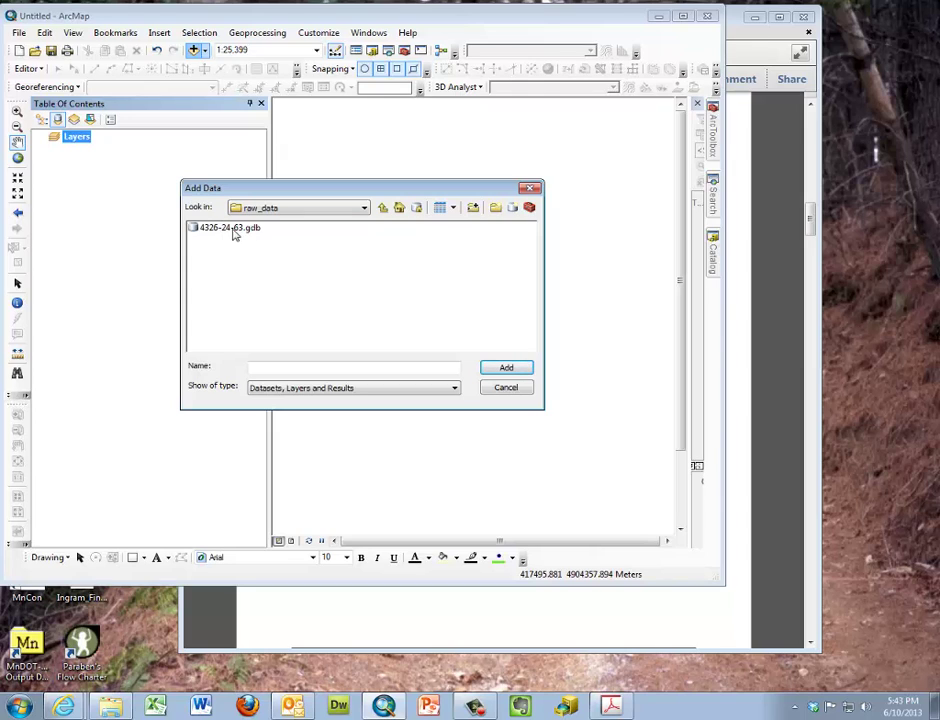
double_click(231, 230)
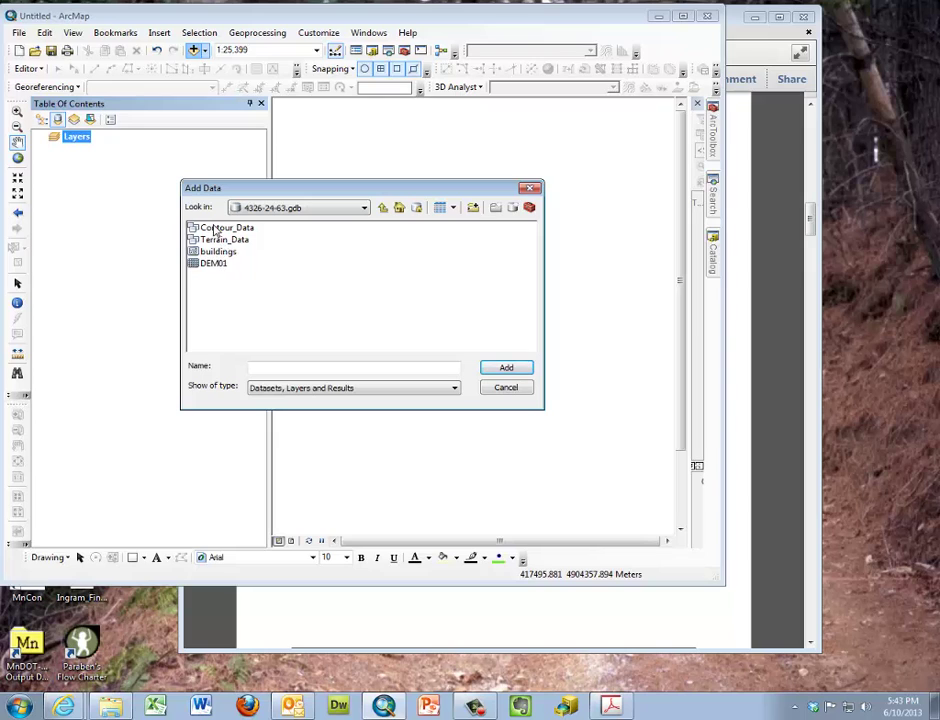
Inspect the Contour_Data and Terrain_Data datasets, then add the DEM01 raster to the map.
double_click(214, 229)
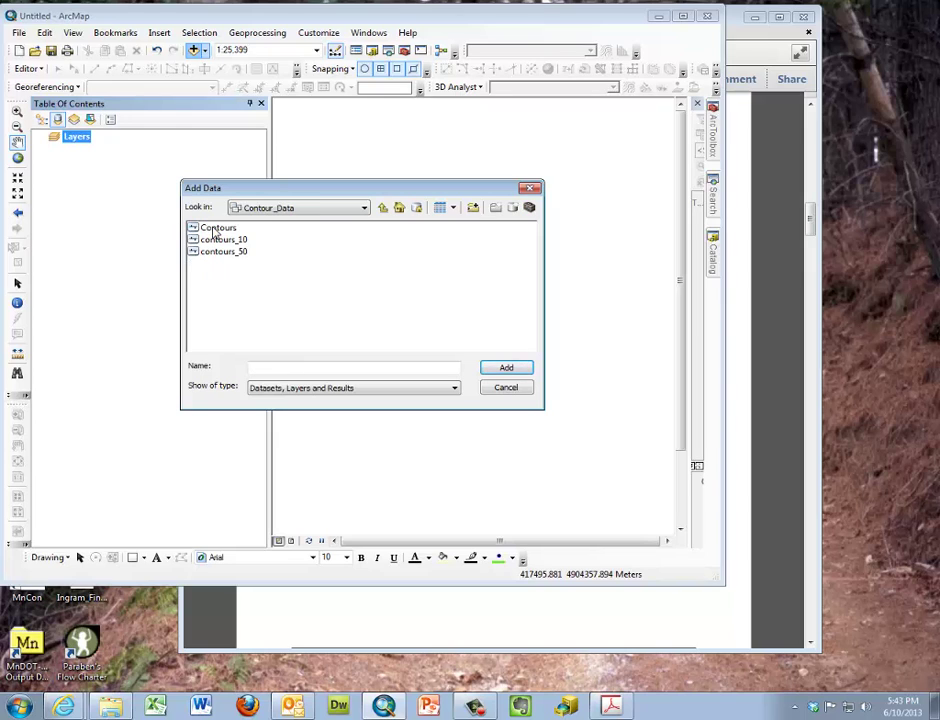
left_click(382, 207)
double_click(201, 242)
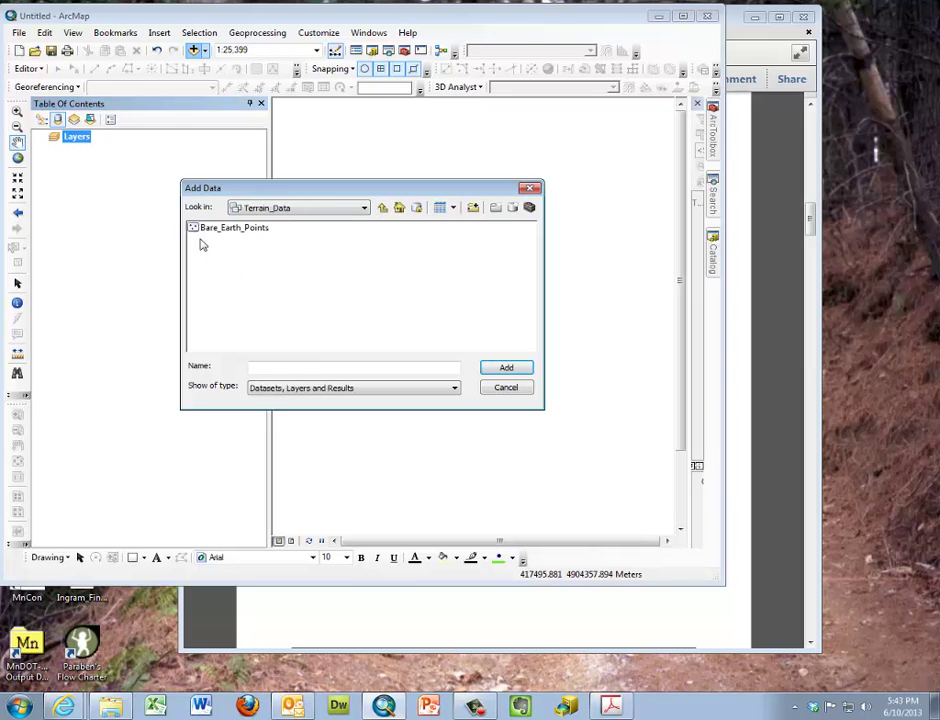
left_click(383, 209)
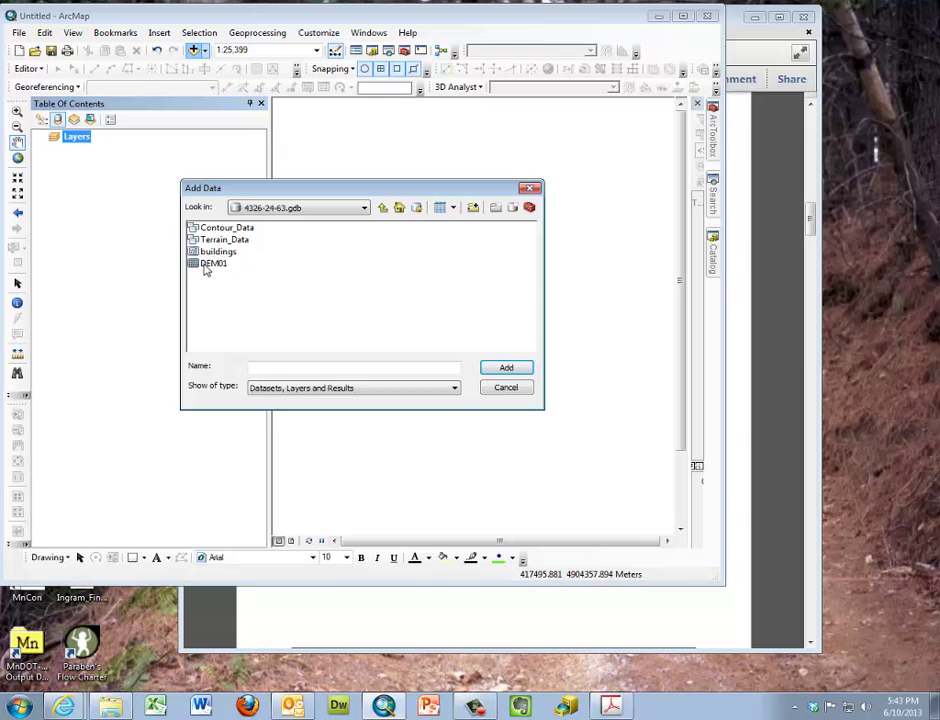
left_click(207, 265)
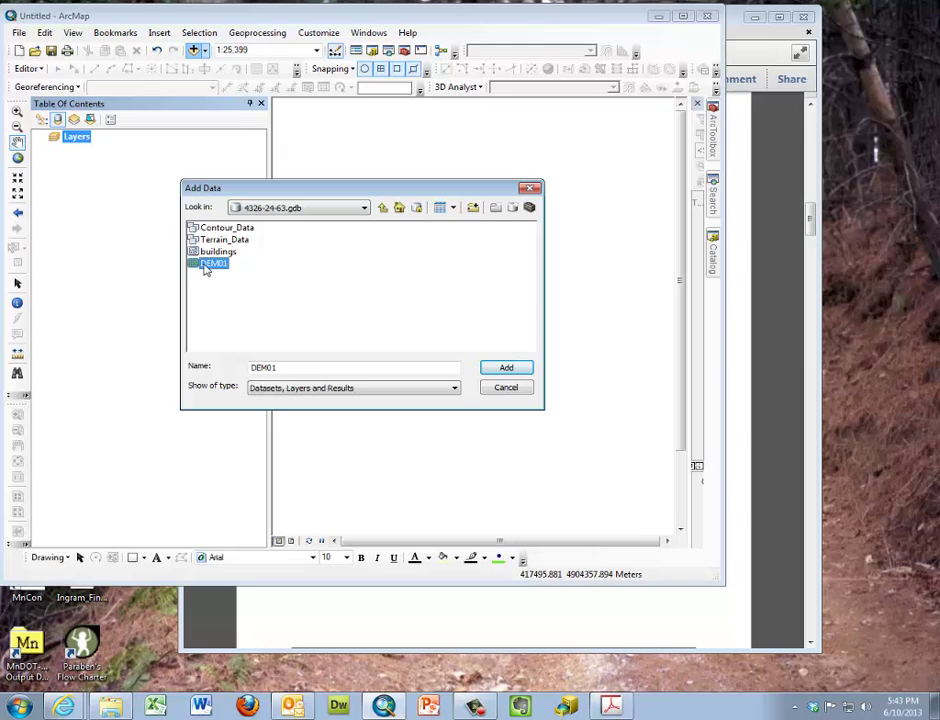
left_click(507, 369)
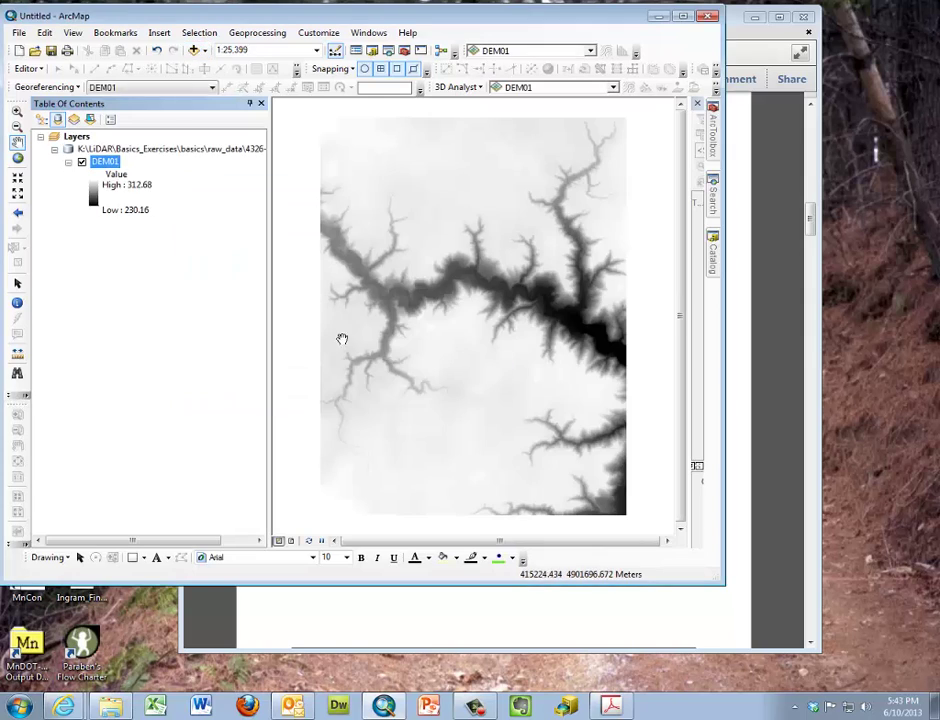
Turn on Use hillshade effect (Z factor 1) in DEM01's Symbology properties and apply it.
right_click(105, 164)
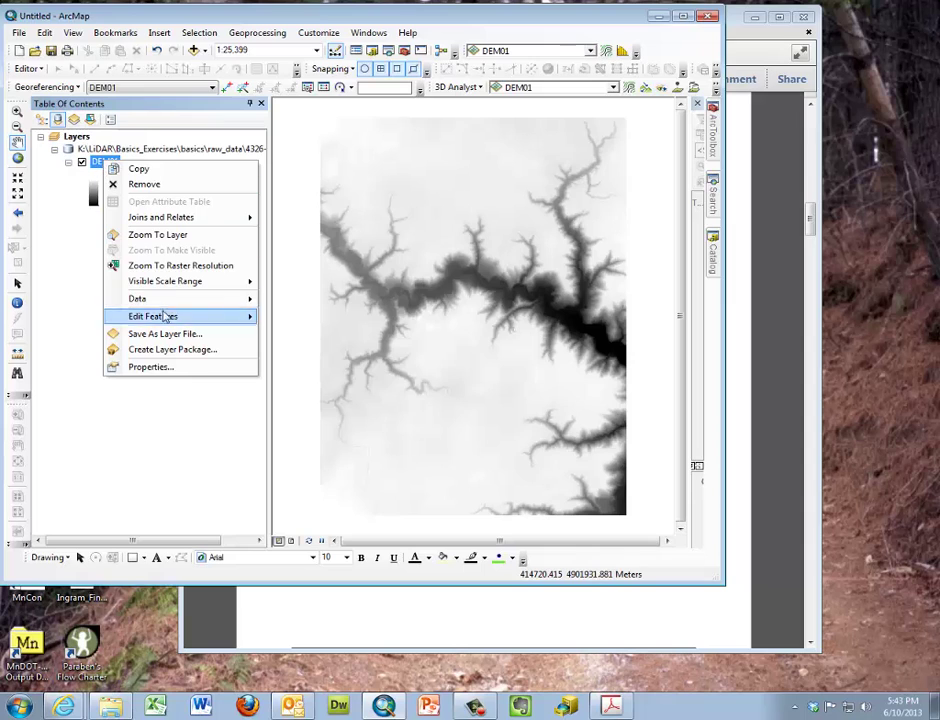
left_click(176, 368)
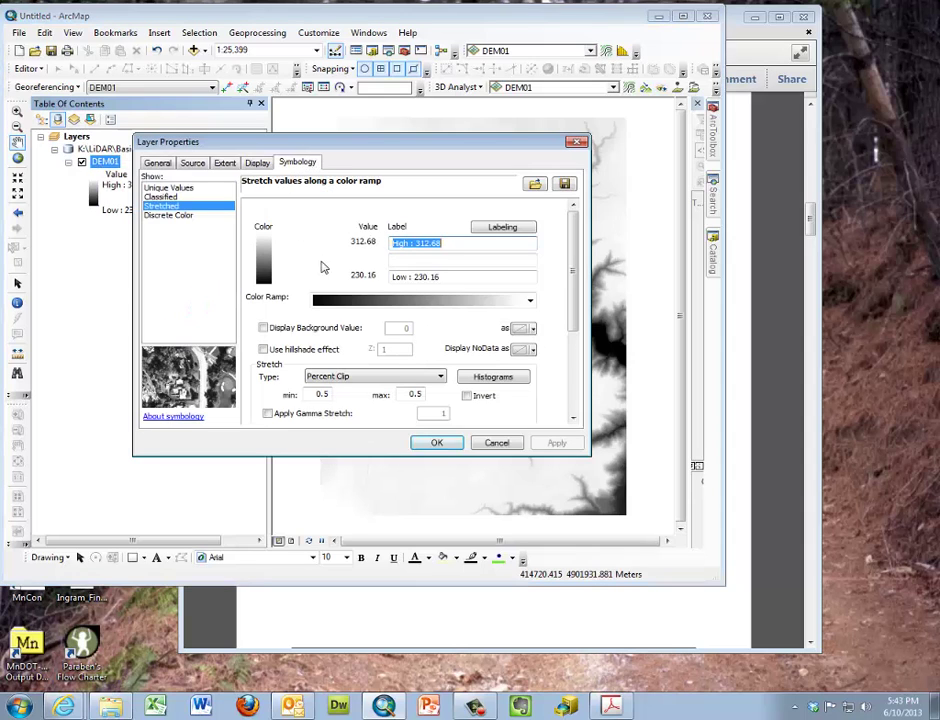
left_click(263, 349)
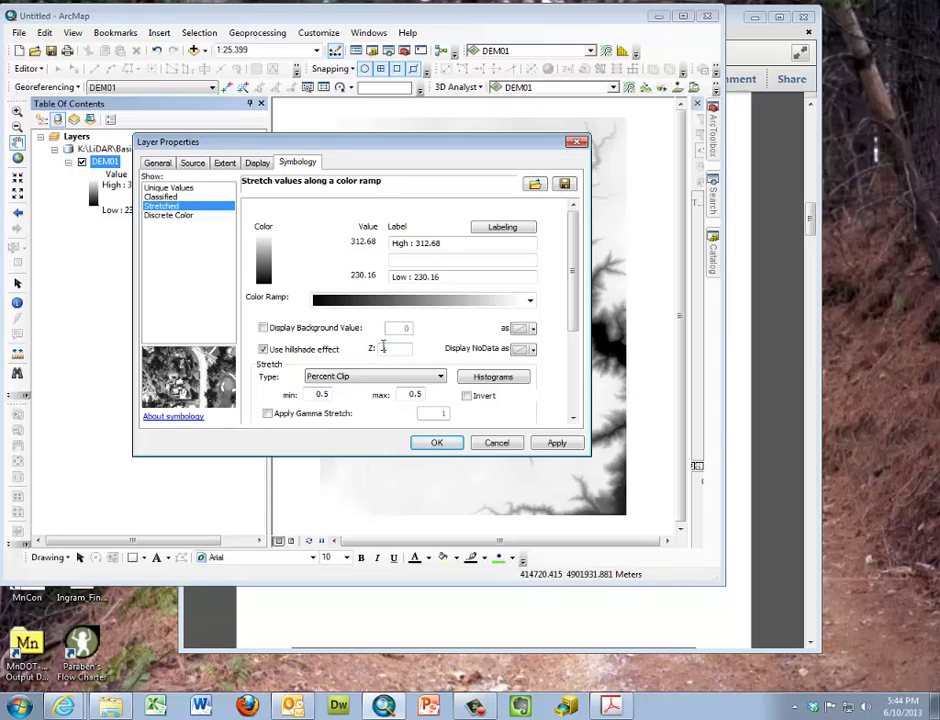
left_click(566, 443)
left_click(436, 443)
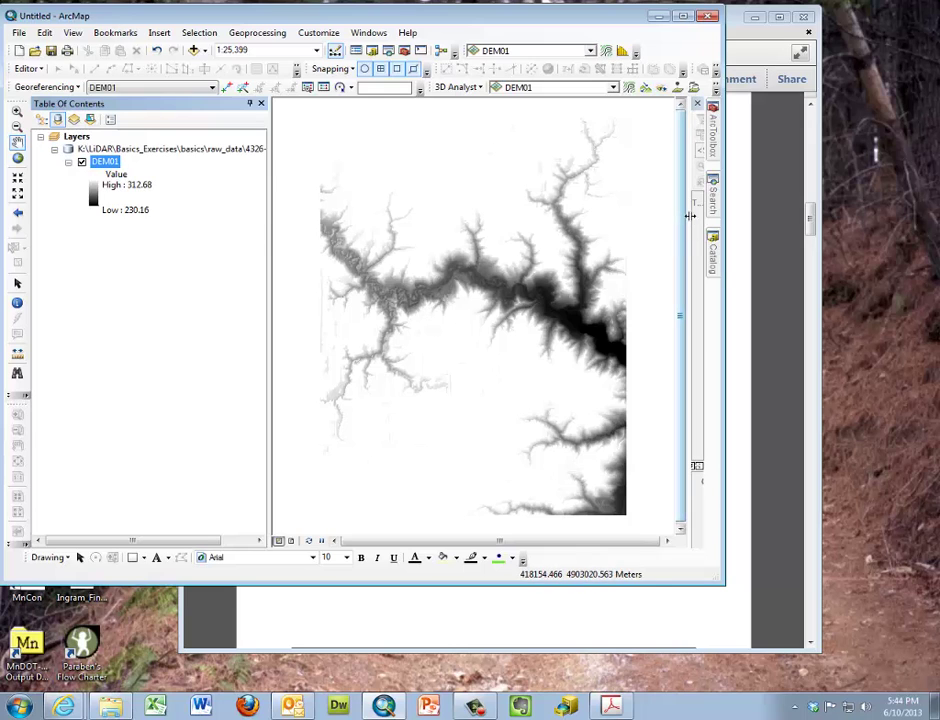
Expand and collapse Contour_Data in the Catalog, then open the 4326-24-63.gdb folder in Windows Explorer.
left_click(713, 252)
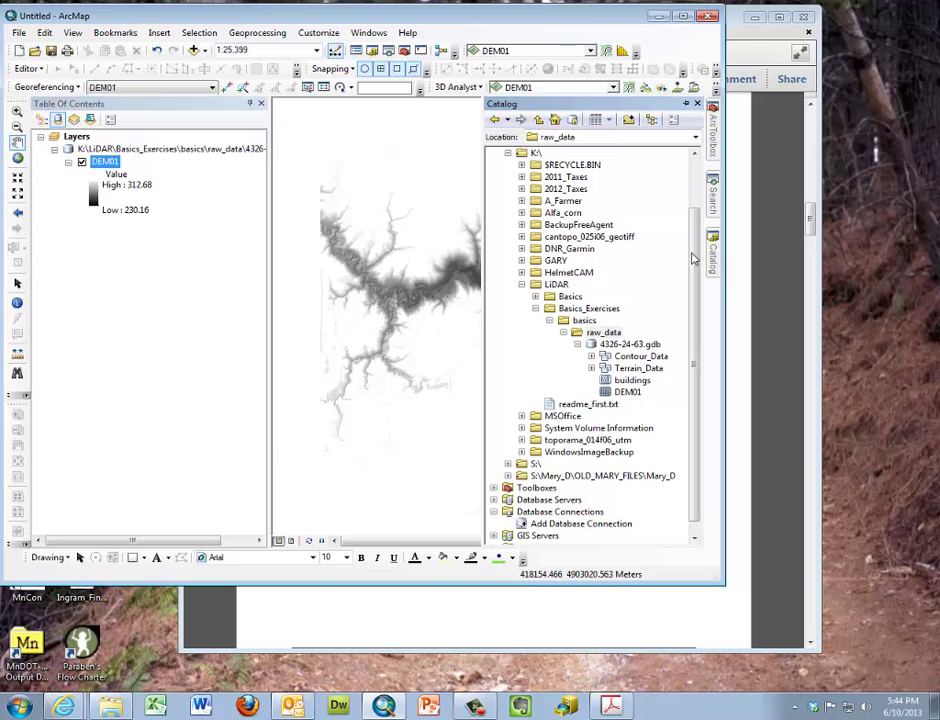
left_click(591, 356)
left_click(591, 356)
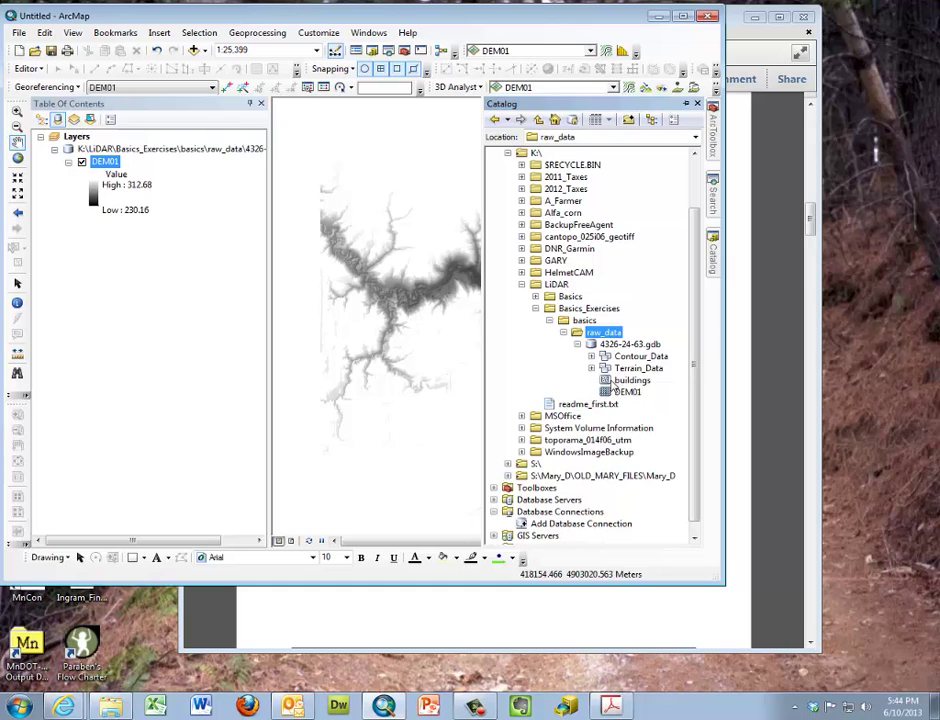
left_click(97, 645)
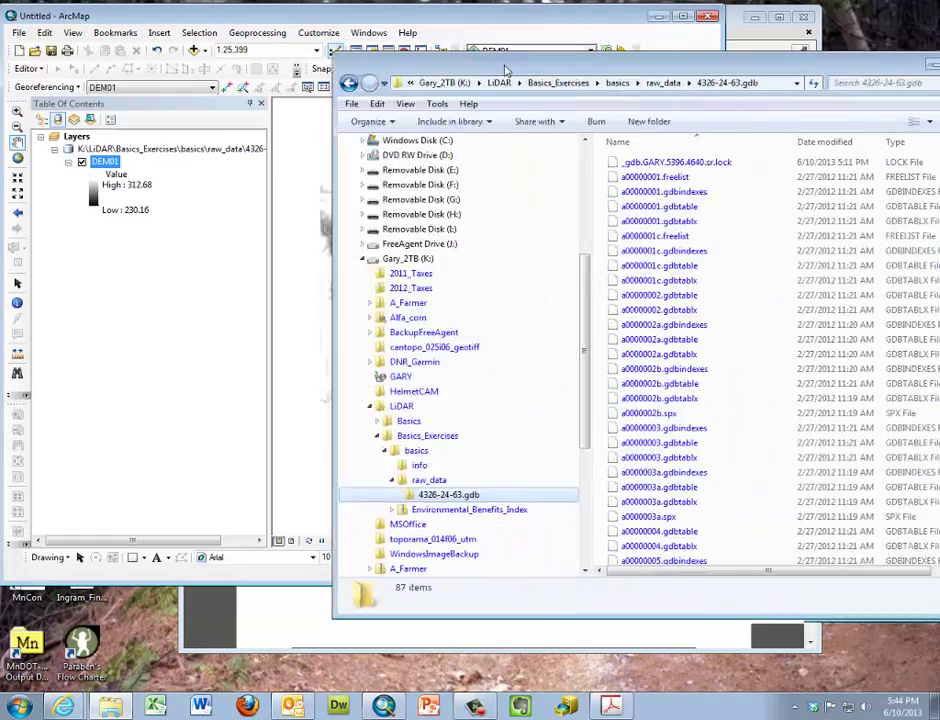
left_click_drag(511, 73, 288, 59)
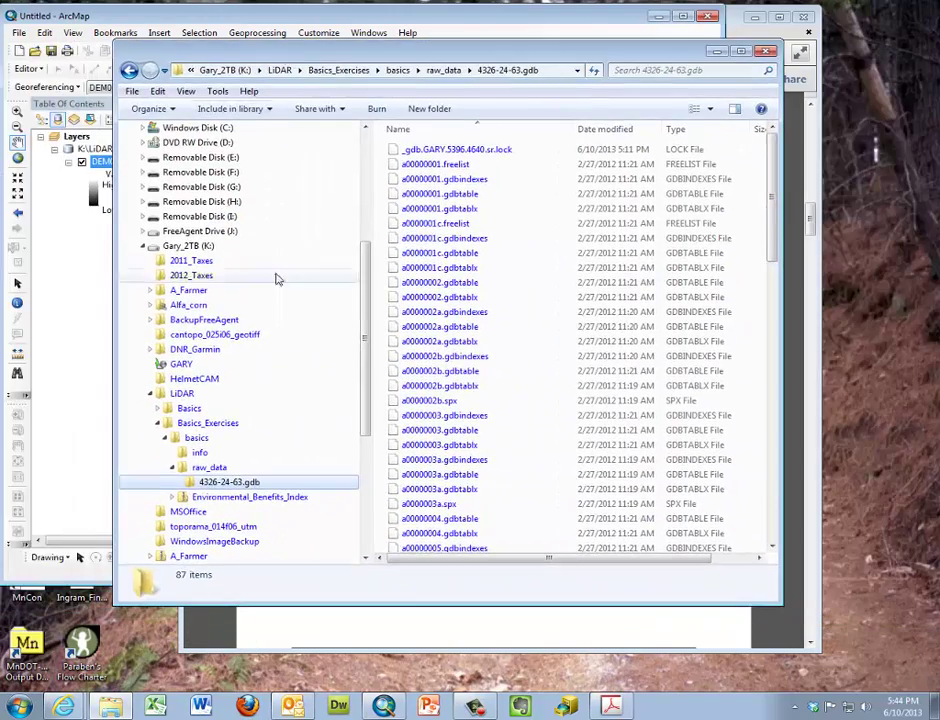
Reopen the 4326-24-63.gdb folder from raw_data, browse its files, and drag Explorer off the map.
left_click(447, 71)
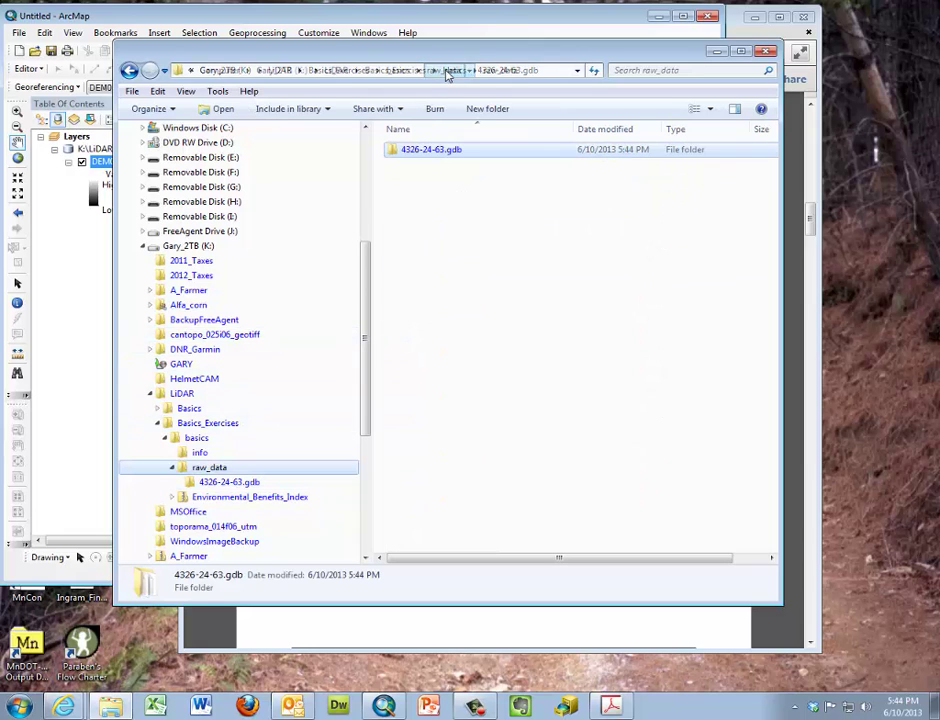
double_click(421, 152)
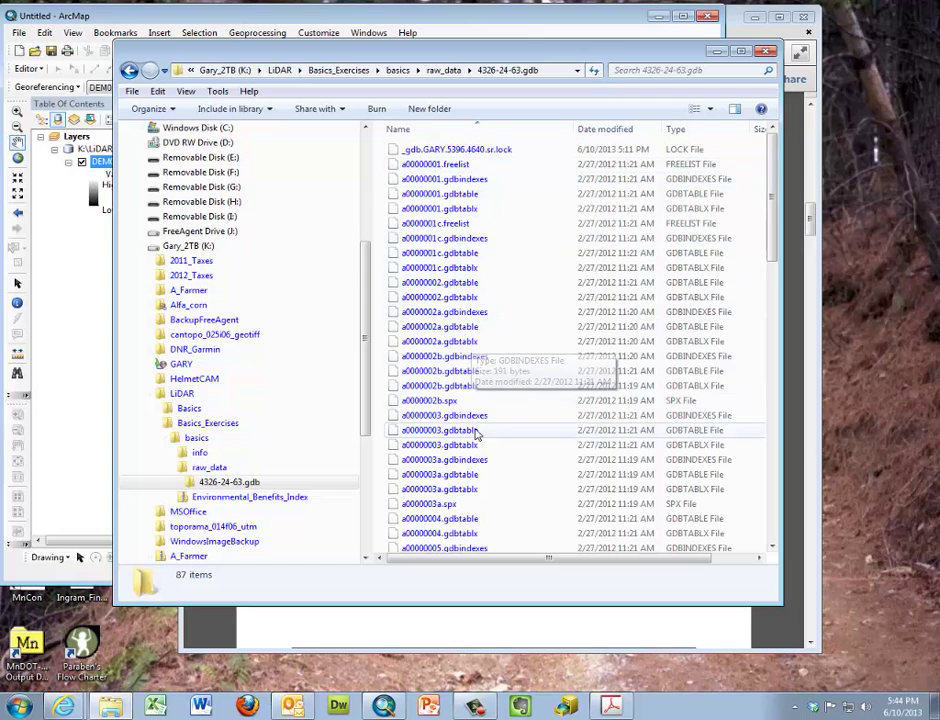
scroll(476, 434, "down", 8)
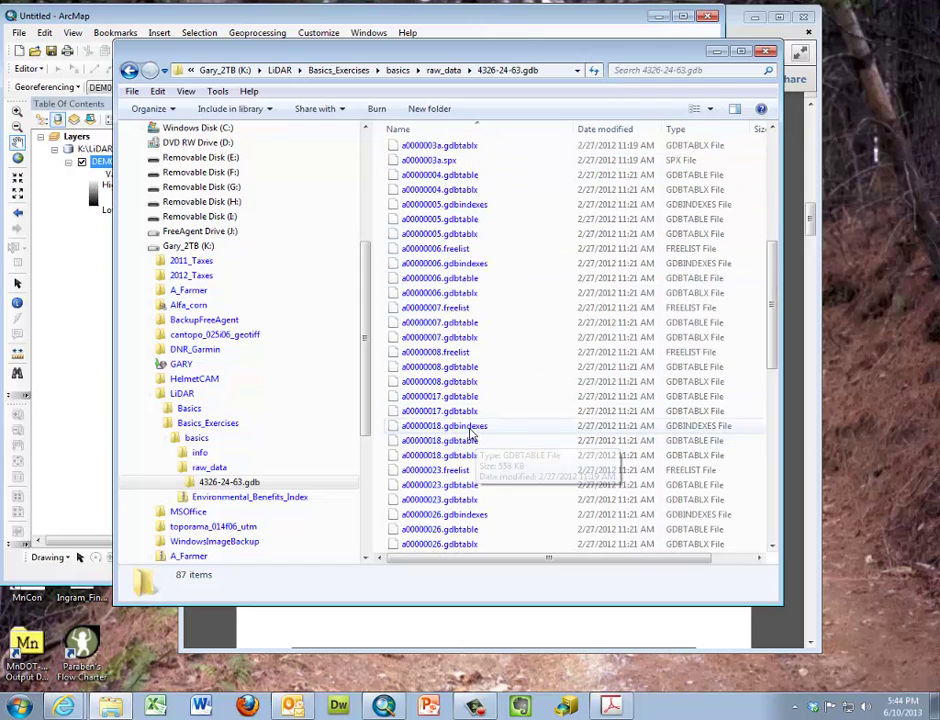
scroll(470, 430, "up", 5)
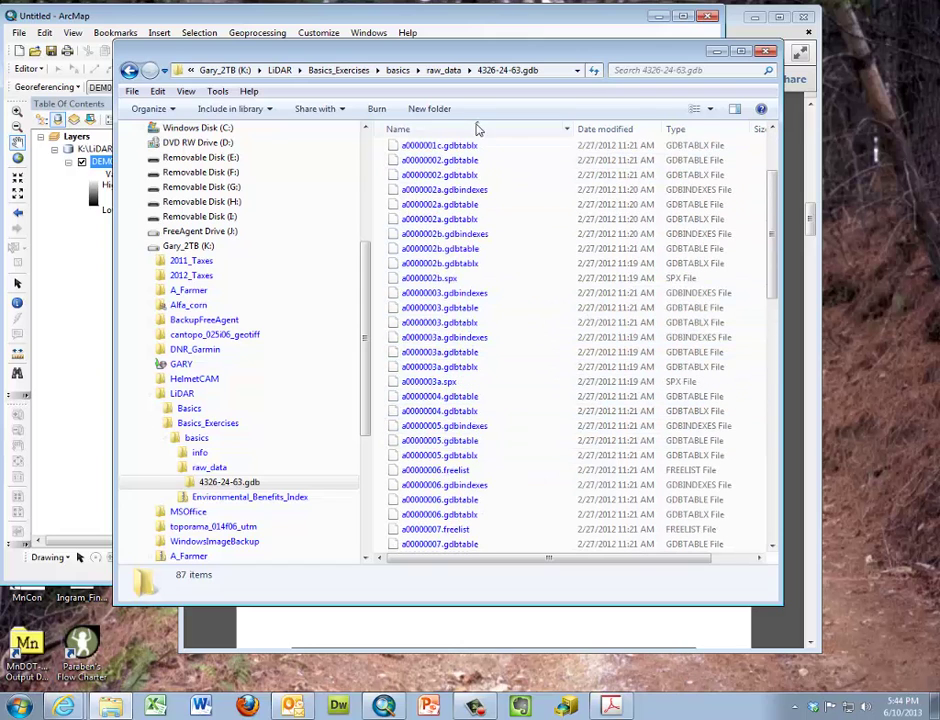
left_click_drag(405, 42, 939, 45)
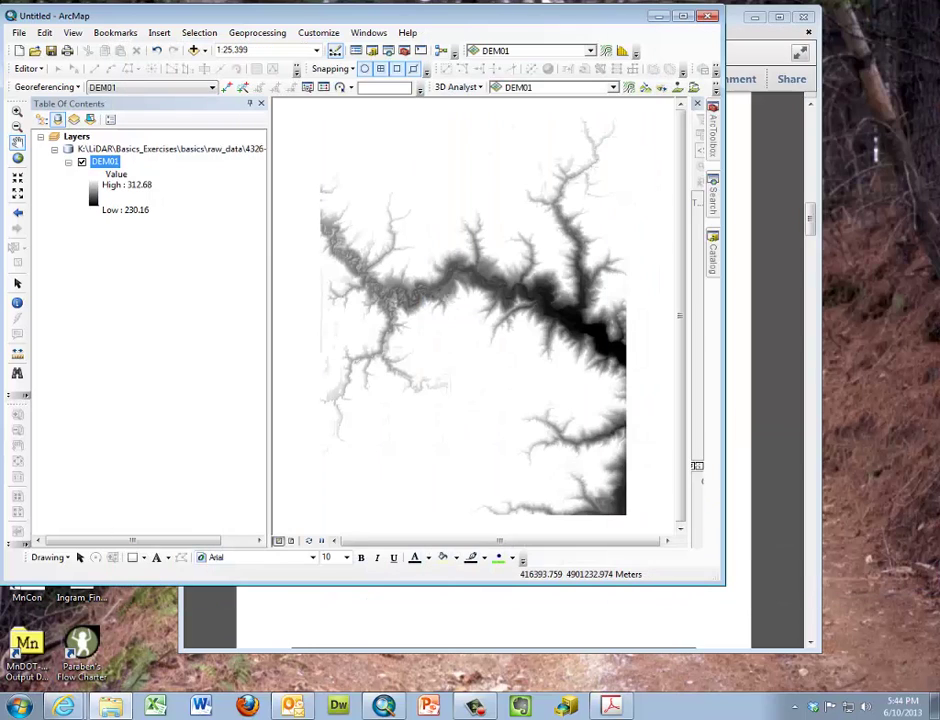
Check in Customize > Extensions that Spatial Analyst and 3D Analyst are enabled, then close the list.
left_click(712, 253)
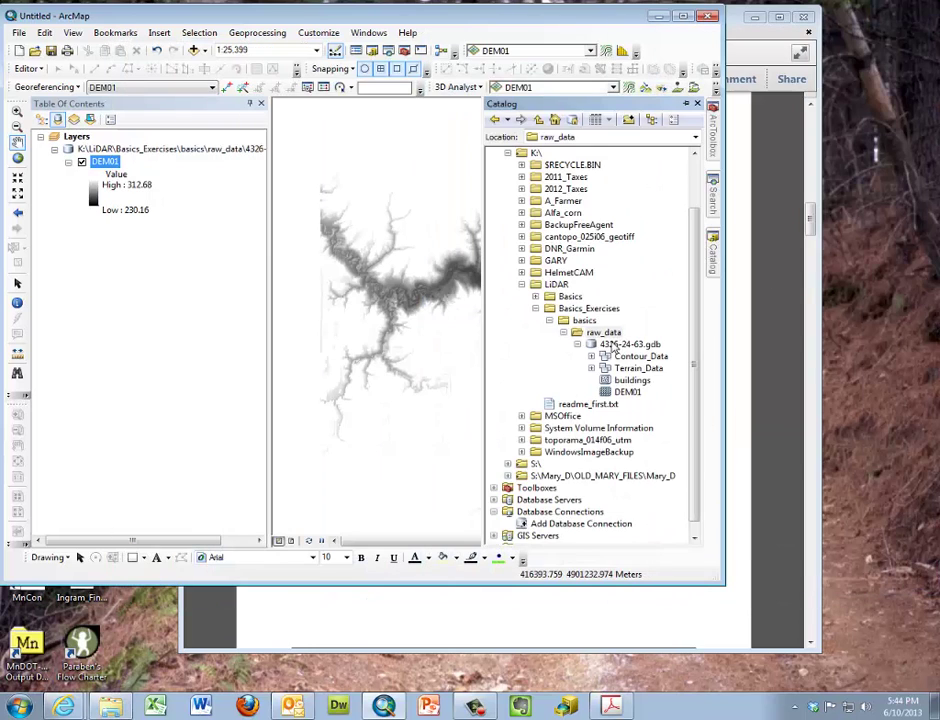
left_click(320, 33)
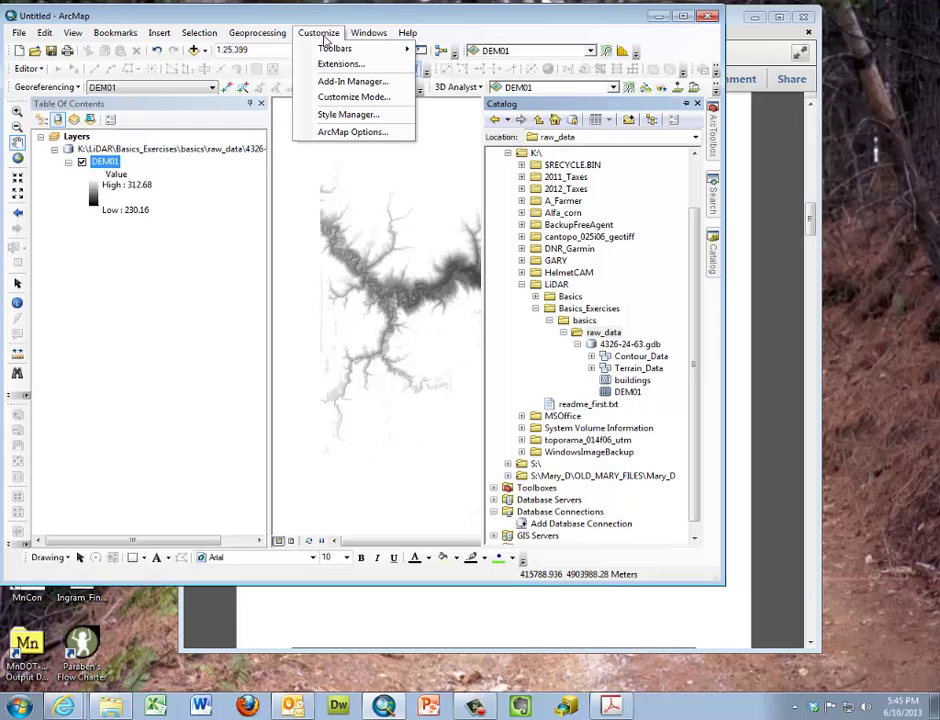
left_click(330, 63)
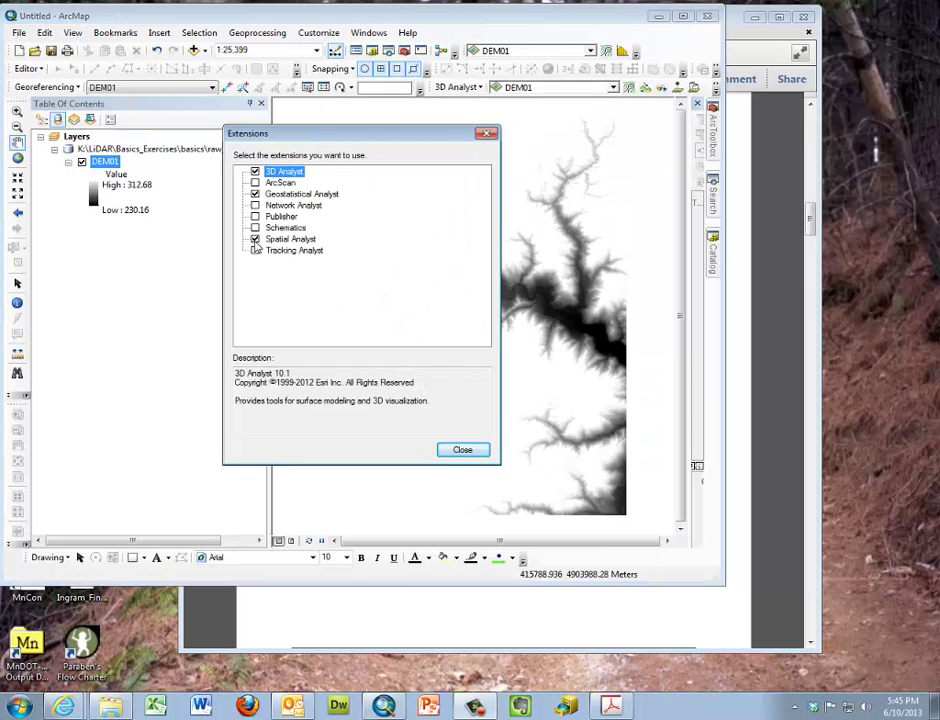
left_click(468, 449)
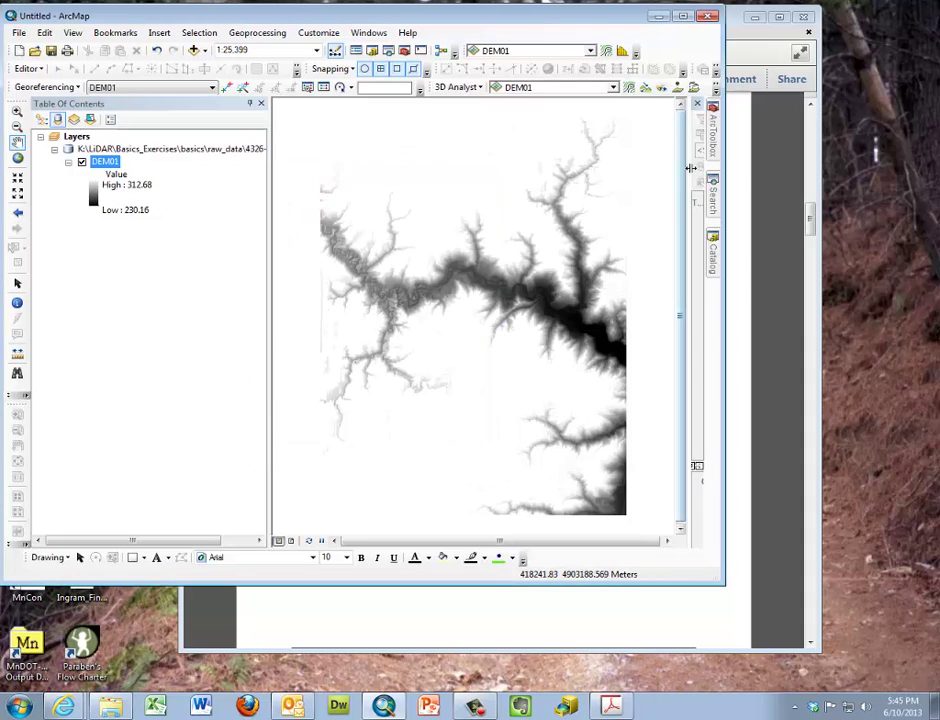
Open ArcToolbox, collapse Hydrology, and select Raster Calculator under Spatial Analyst Tools > Map Algebra.
left_click(714, 148)
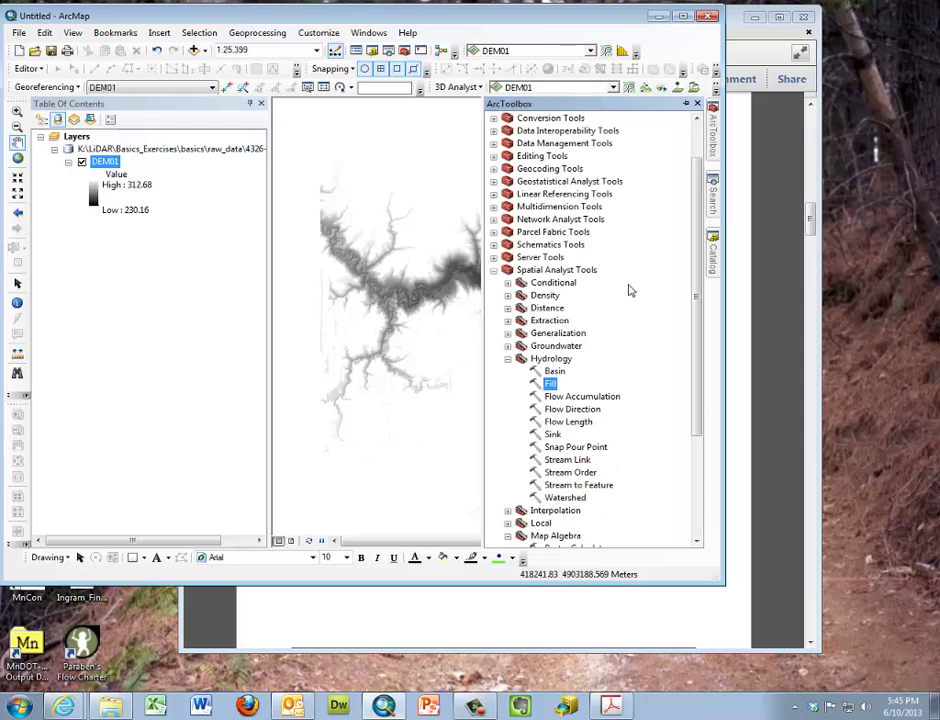
left_click(507, 358)
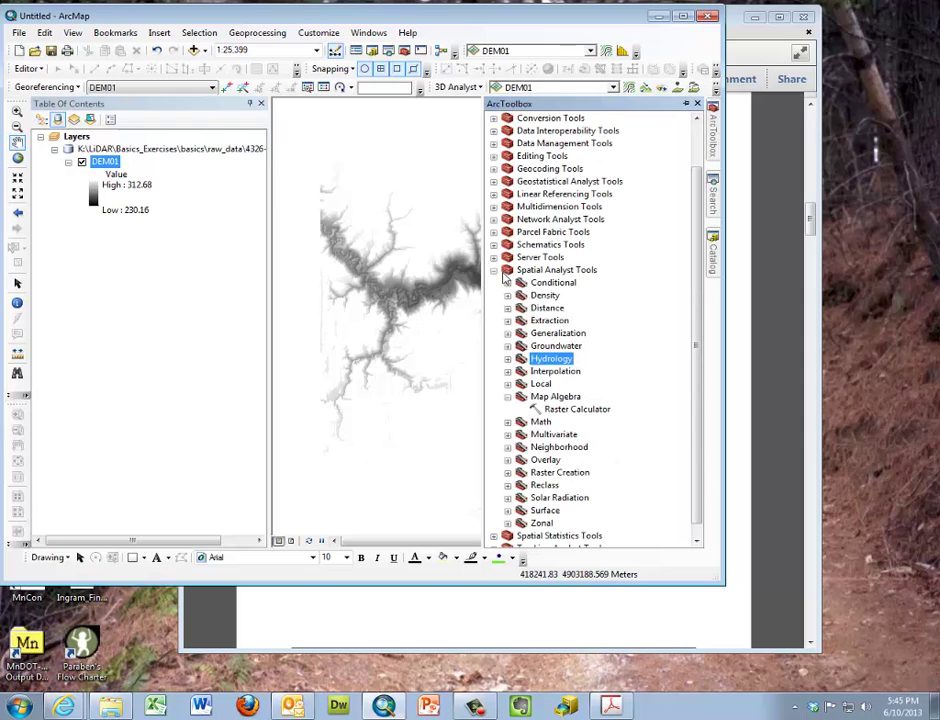
left_click(558, 412)
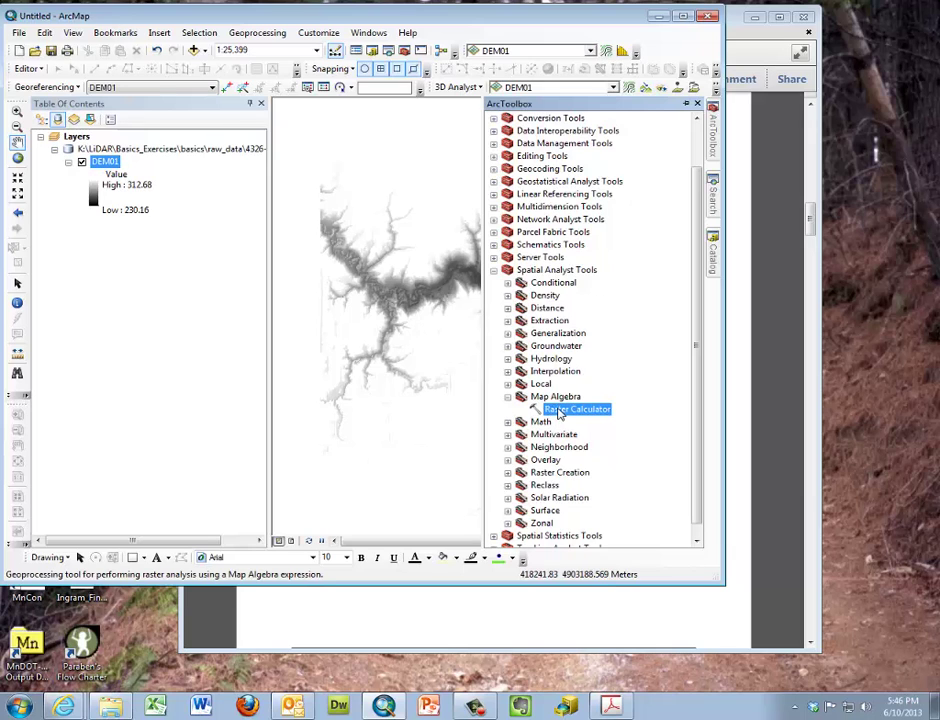
Launch Raster Calculator, showing DEM01 as a variable and default output rastercalc1.
double_click(558, 410)
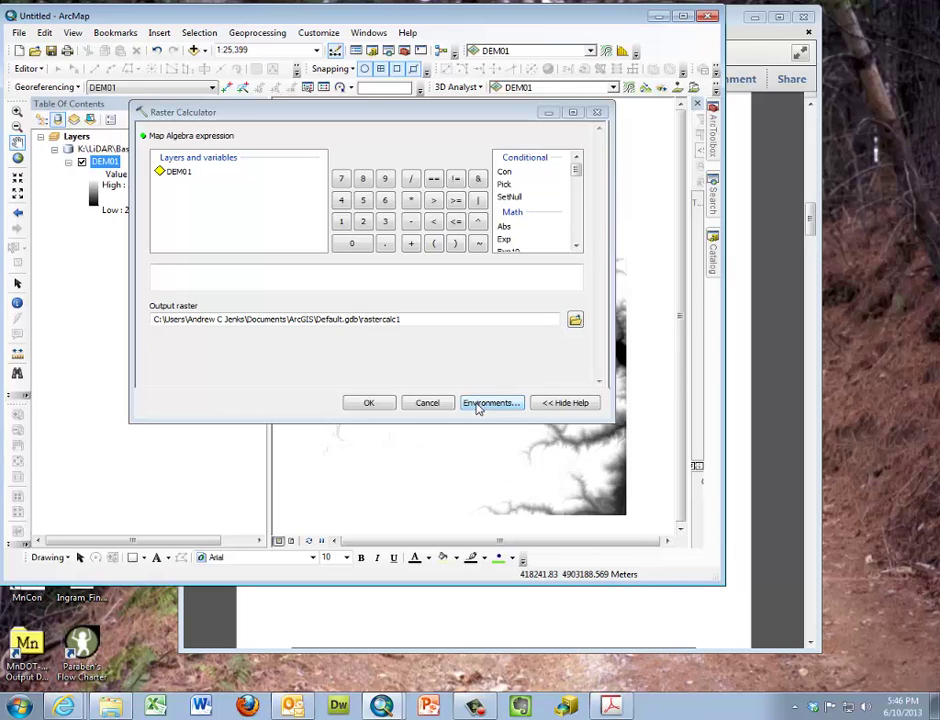
Inspect the Processing Extent, Raster Analysis and Raster Storage environments, then cancel the Raster Calculator.
left_click(486, 404)
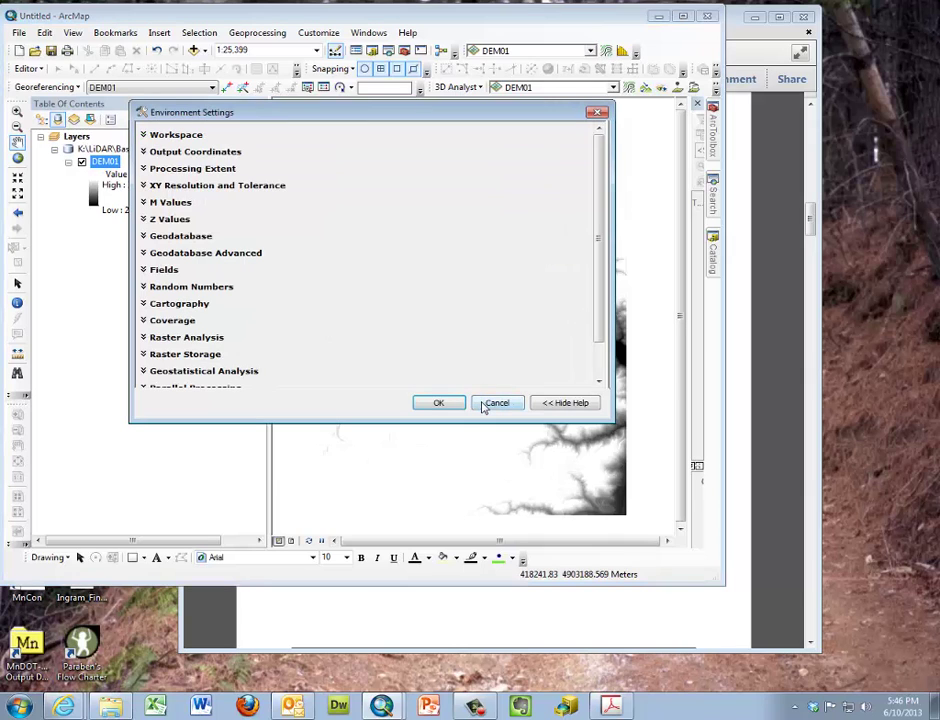
left_click(144, 169)
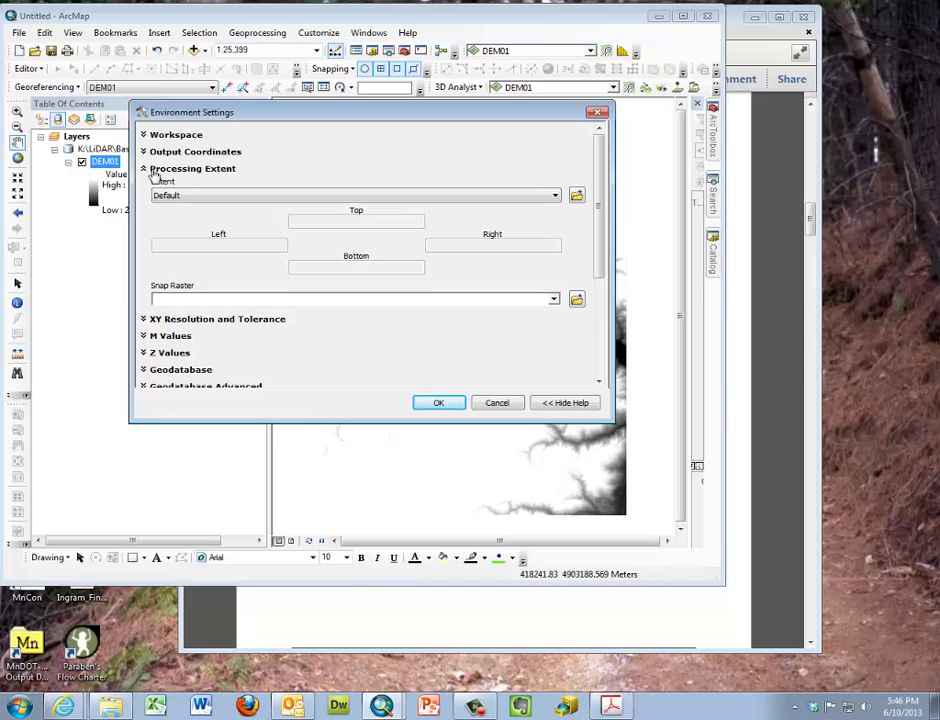
left_click(144, 170)
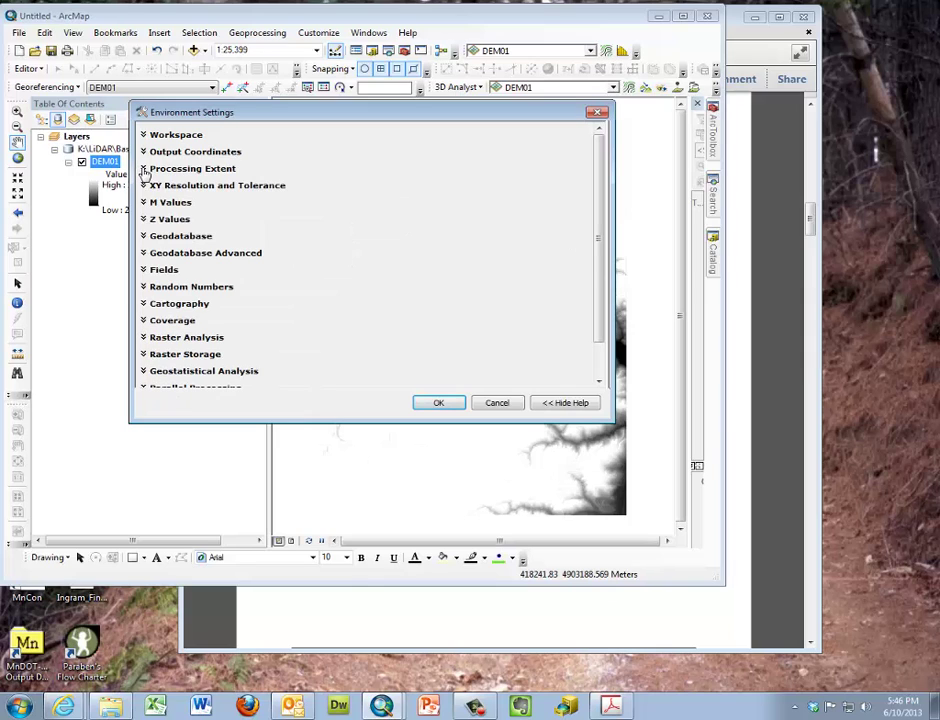
left_click(143, 338)
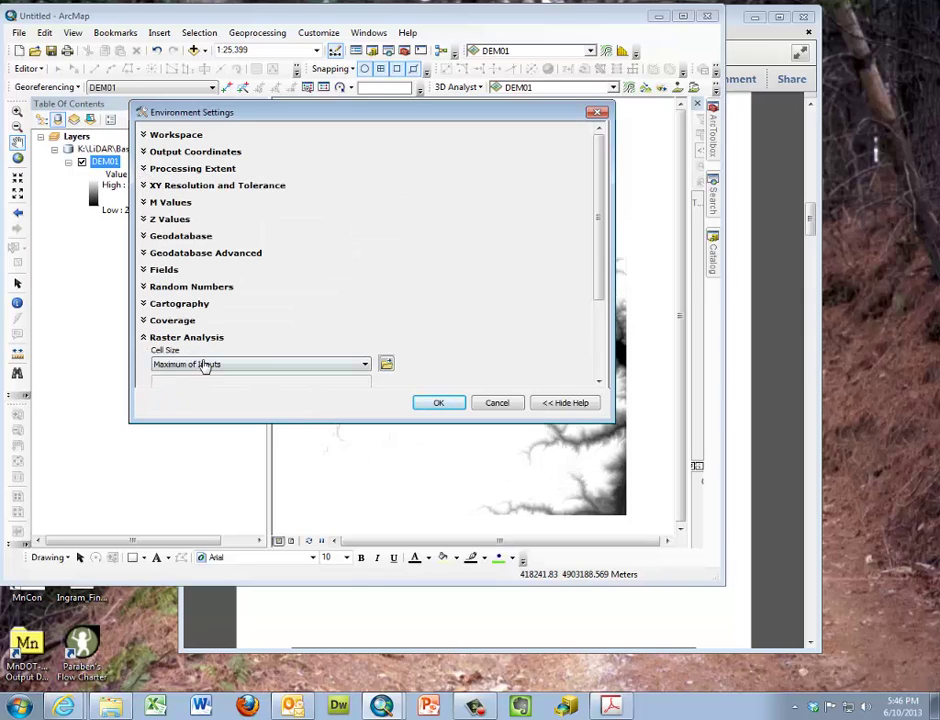
left_click_drag(598, 269, 594, 315)
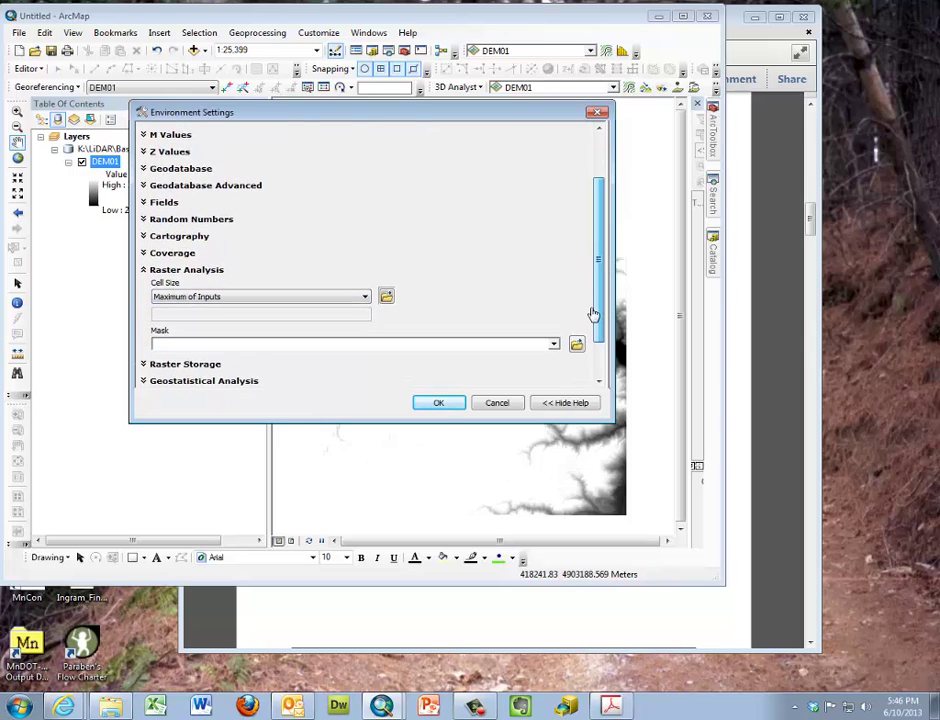
left_click(143, 361)
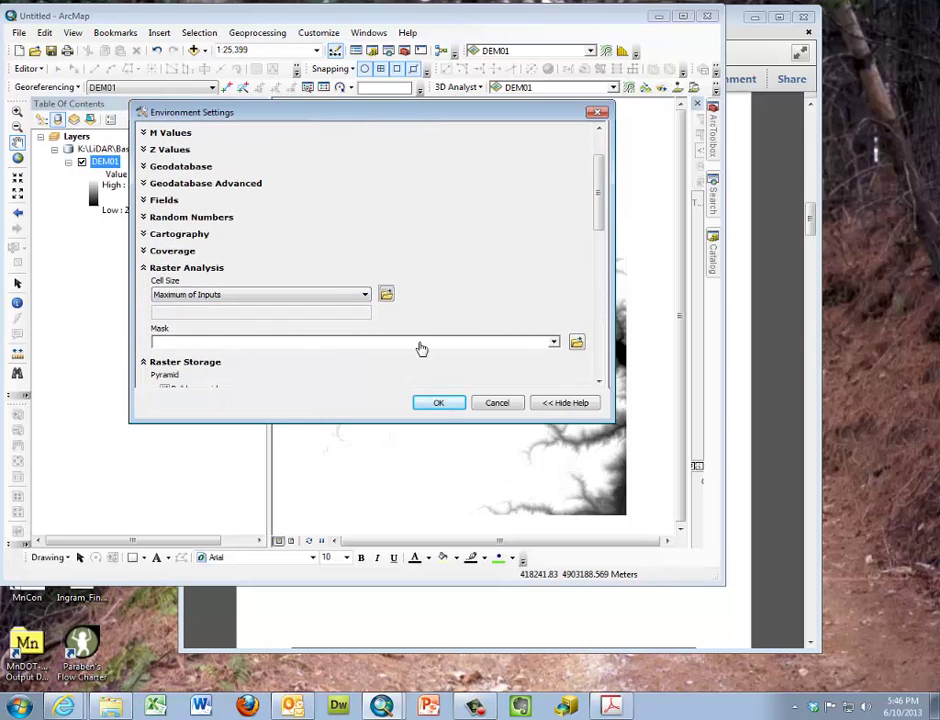
left_click_drag(604, 218, 600, 240)
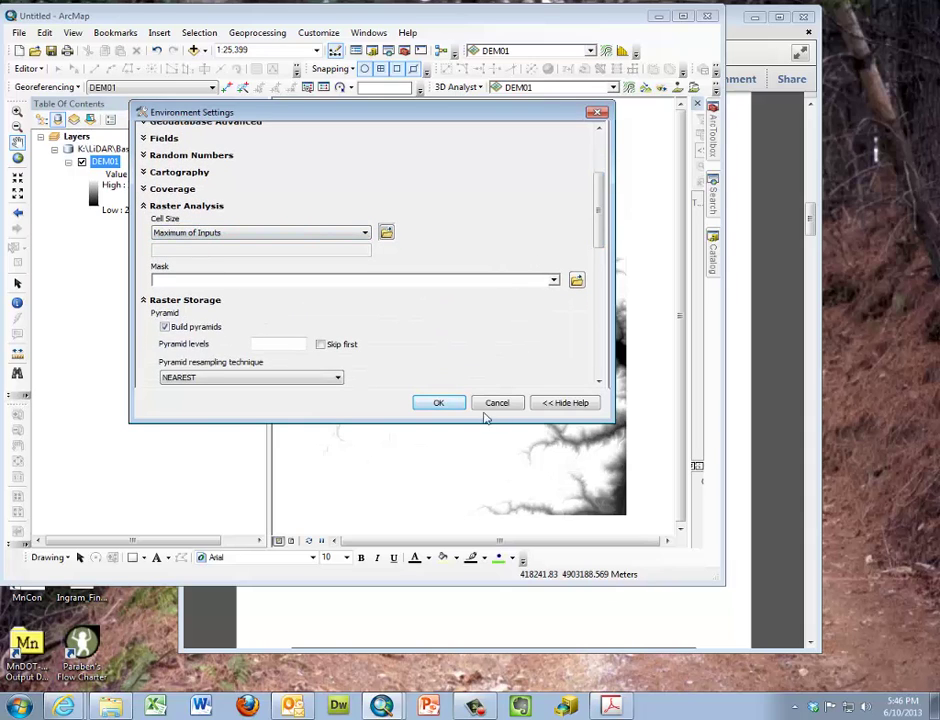
left_click(442, 404)
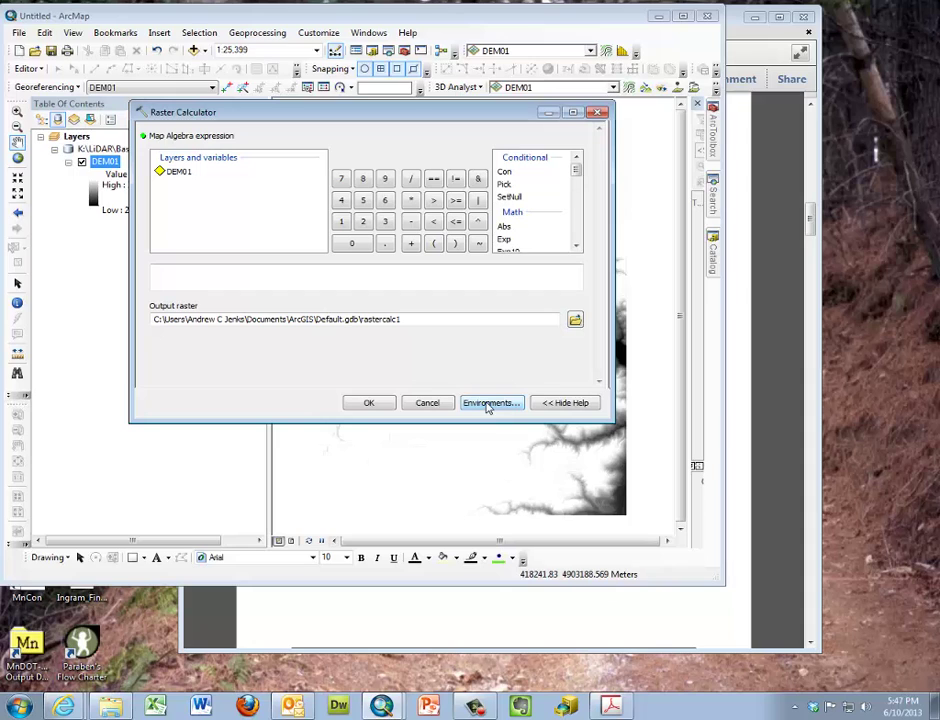
left_click(432, 404)
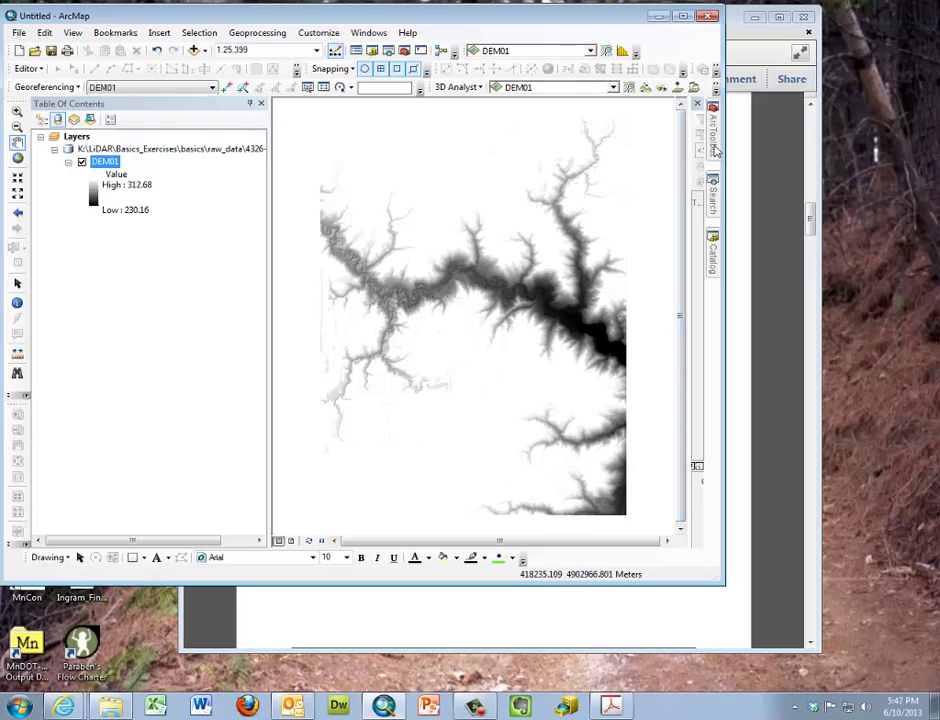
Open the Hydrology Fill tool with DEM01 as the input surface raster.
mouse_move(714, 148)
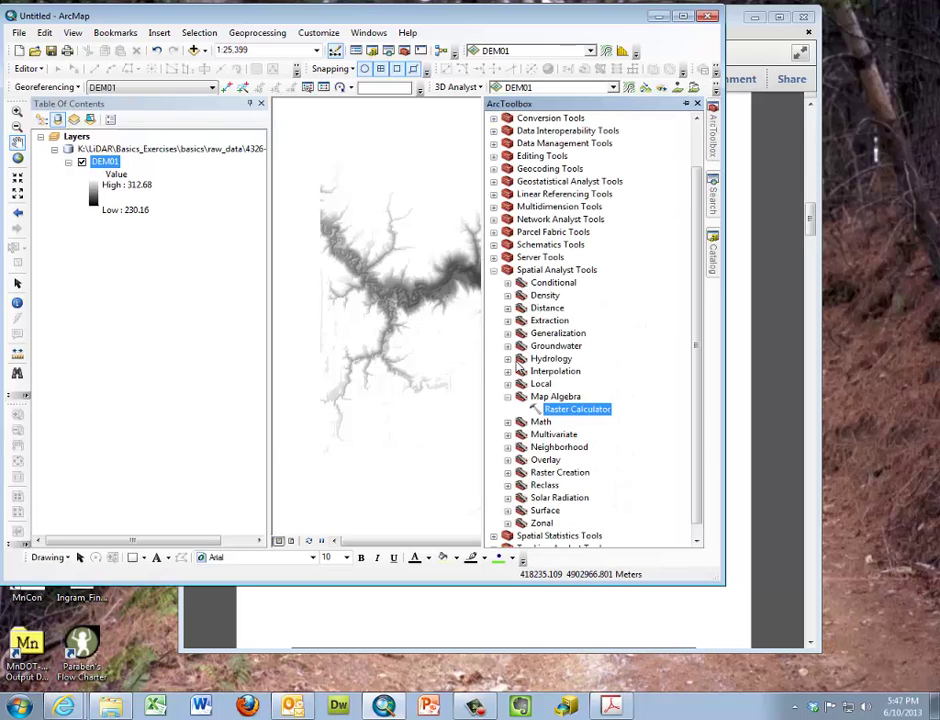
left_click(508, 359)
double_click(550, 383)
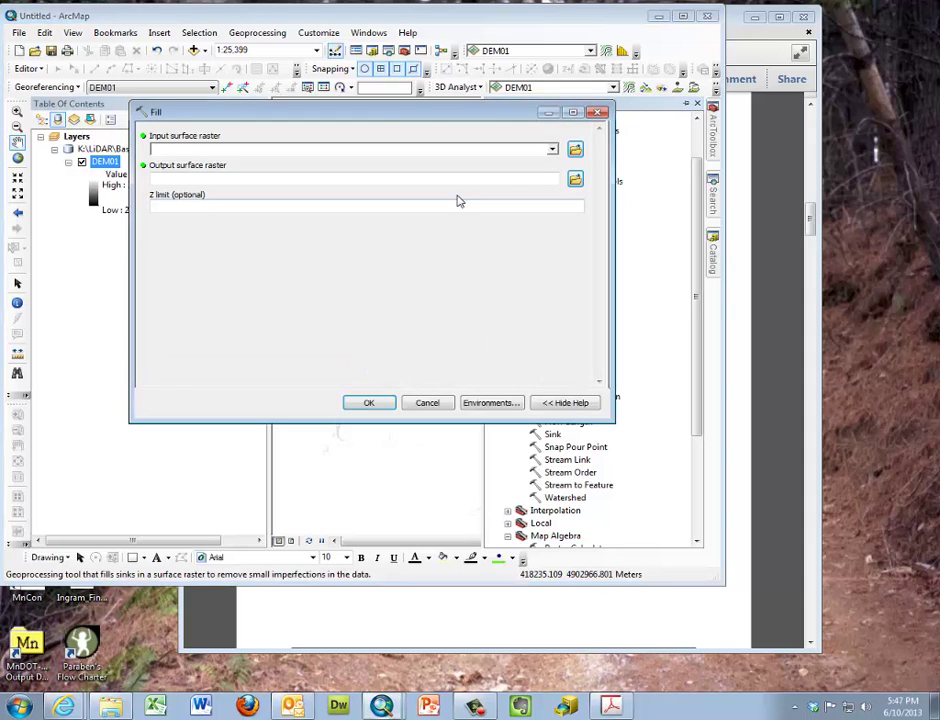
left_click(552, 150)
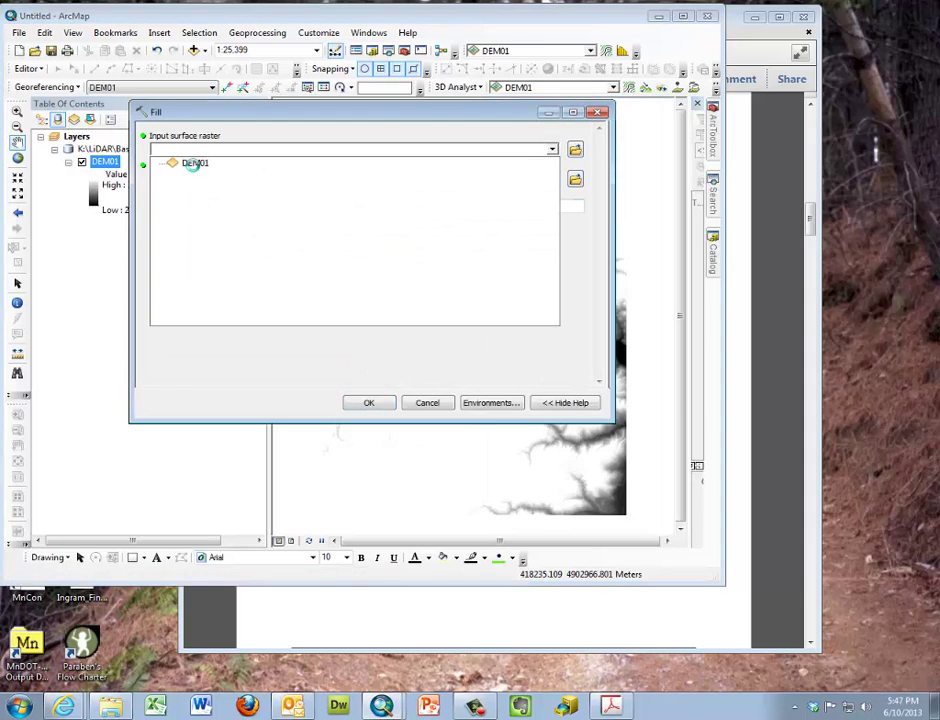
left_click(195, 166)
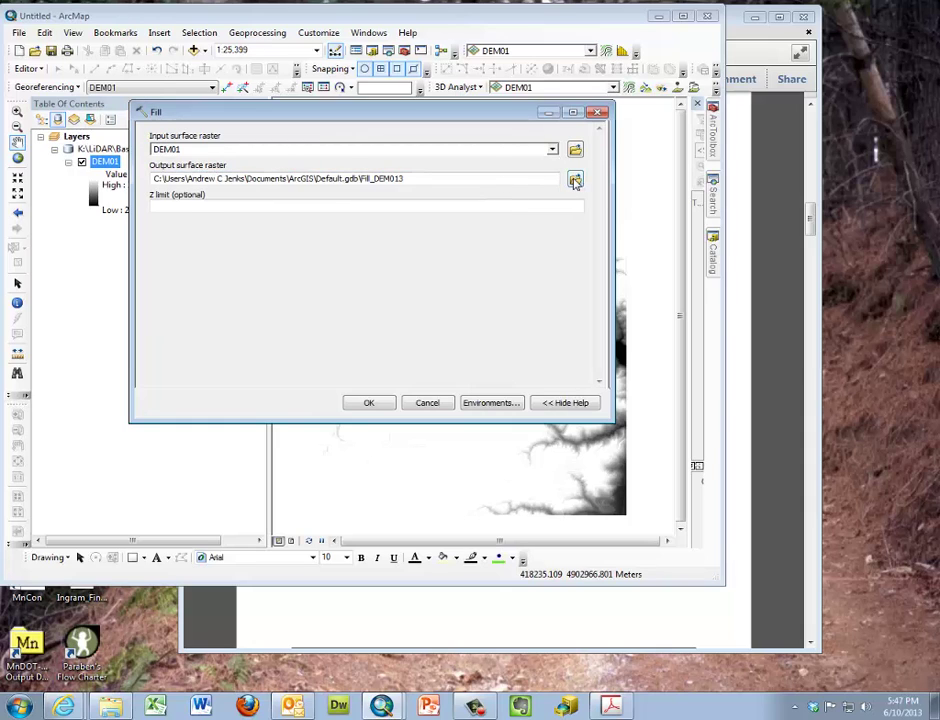
Save the filled output as fill-dem in Basics_Exercises and run the fill.
left_click(575, 178)
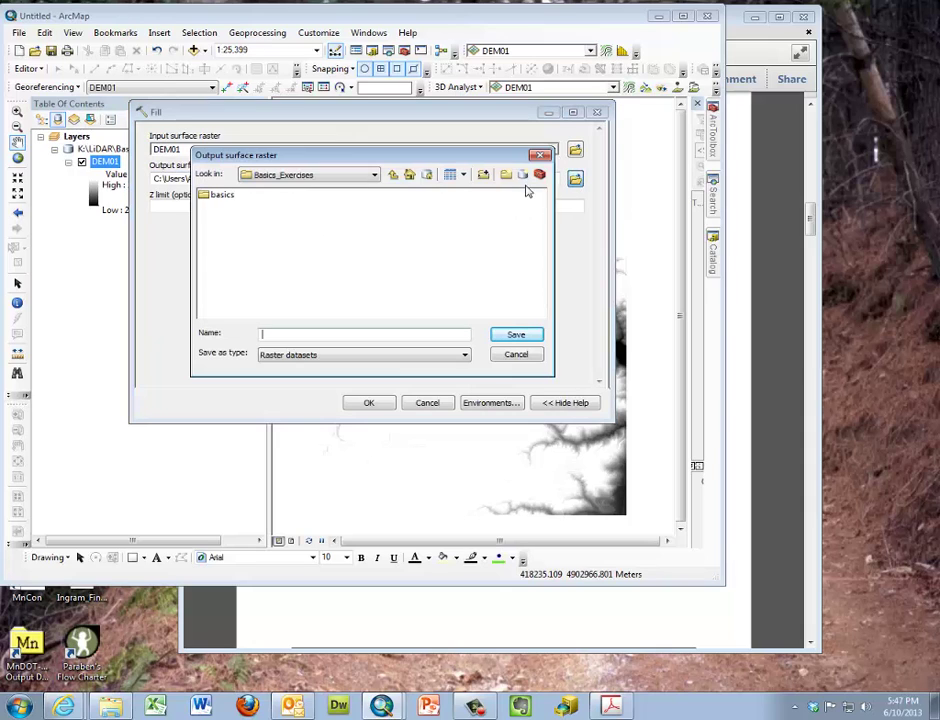
double_click(219, 196)
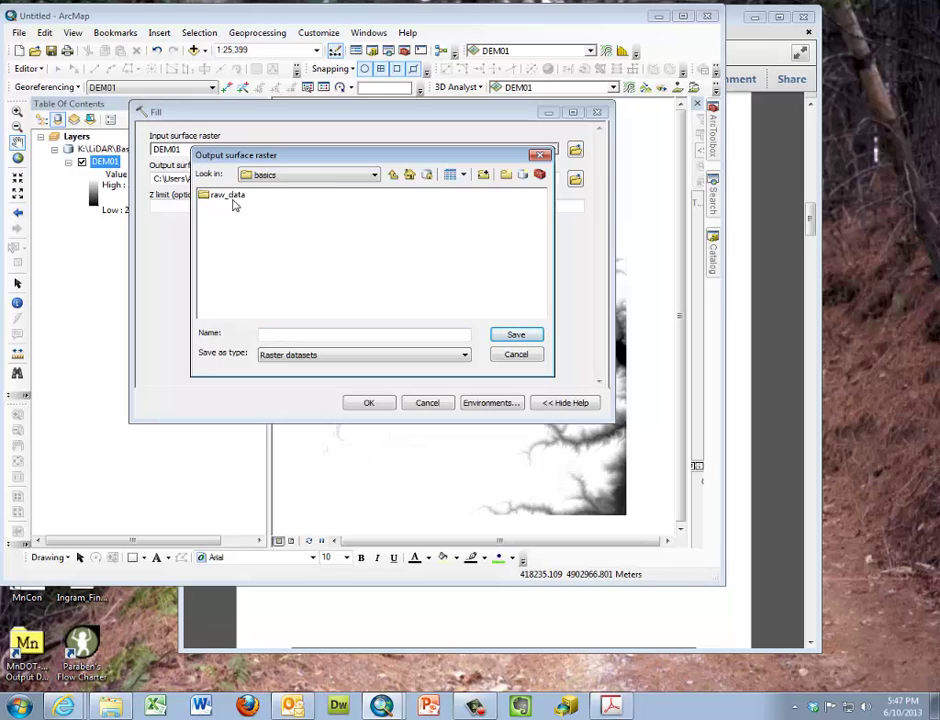
left_click(393, 174)
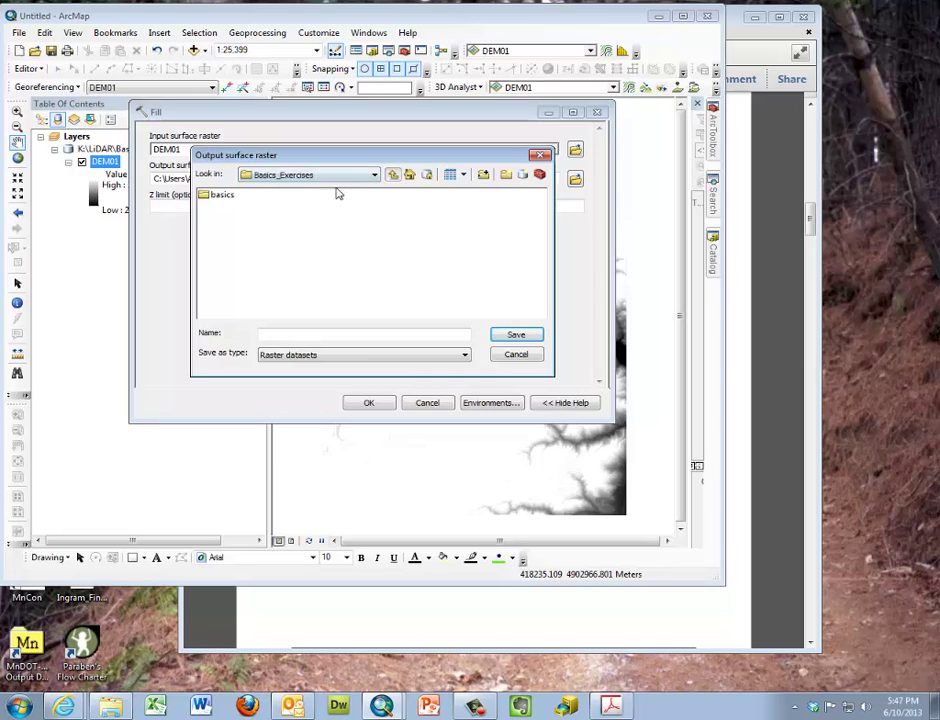
left_click(228, 197)
left_click(287, 334)
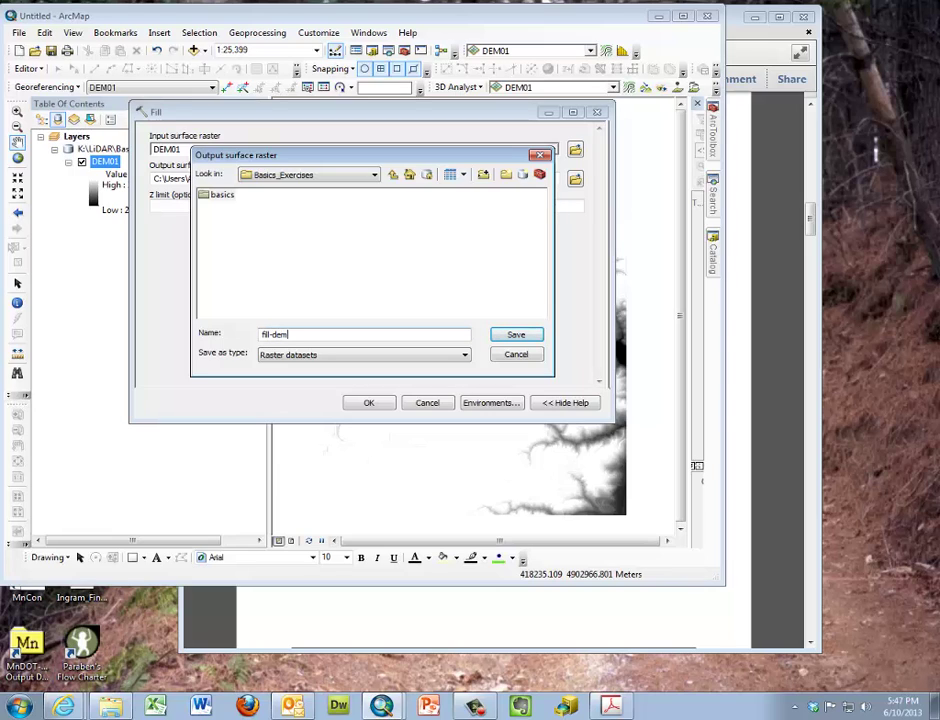
left_click(514, 334)
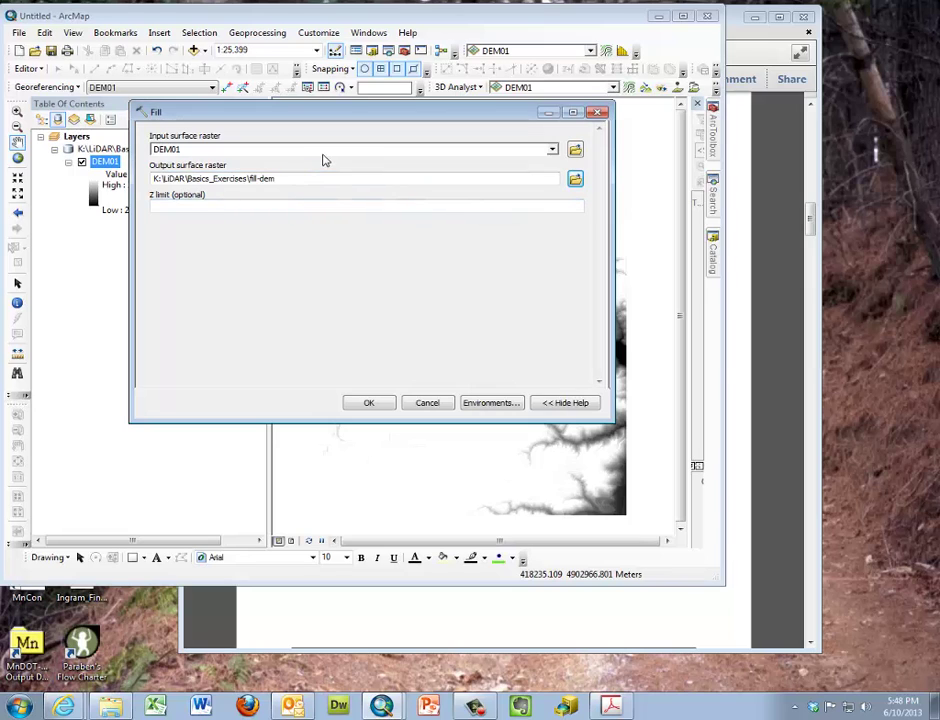
left_click(369, 403)
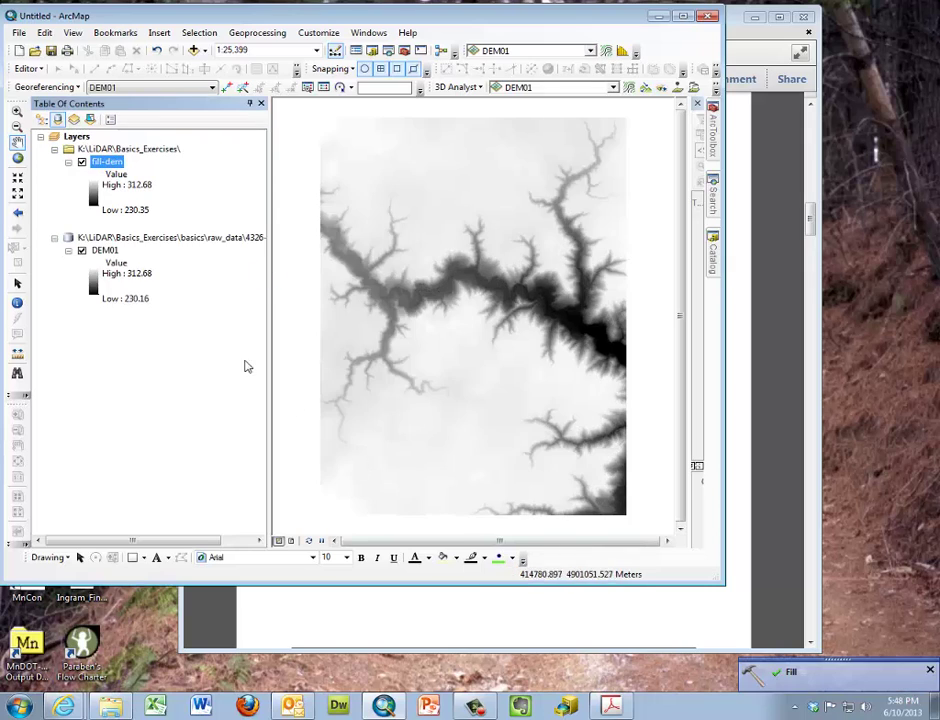
Toggle DEM01 and fill-dem on and off to compare them, leaving both visible.
left_click(81, 251)
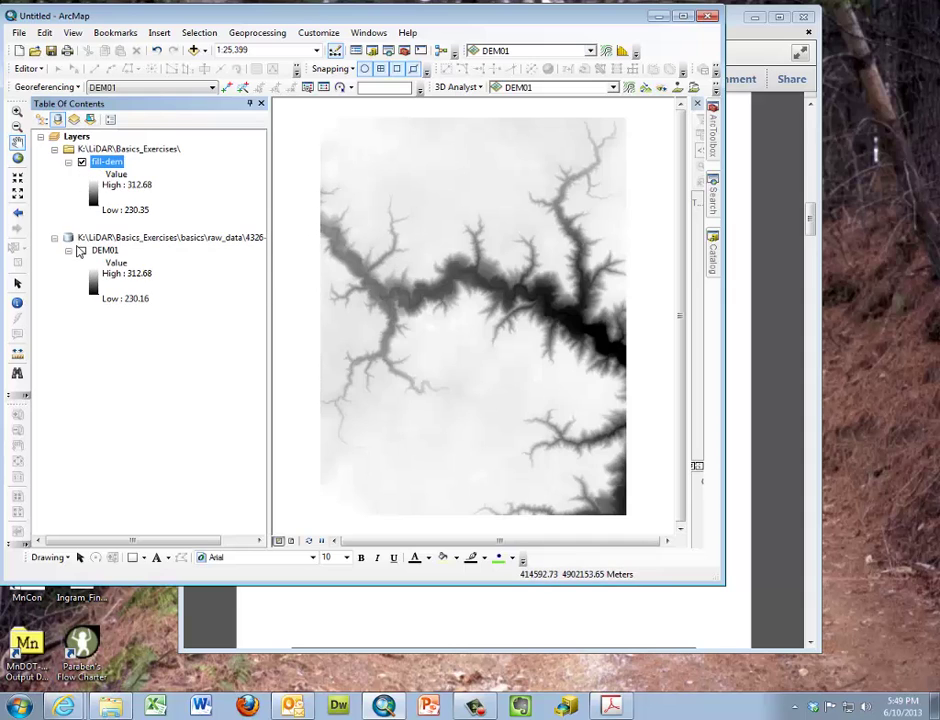
left_click(82, 250)
left_click(82, 162)
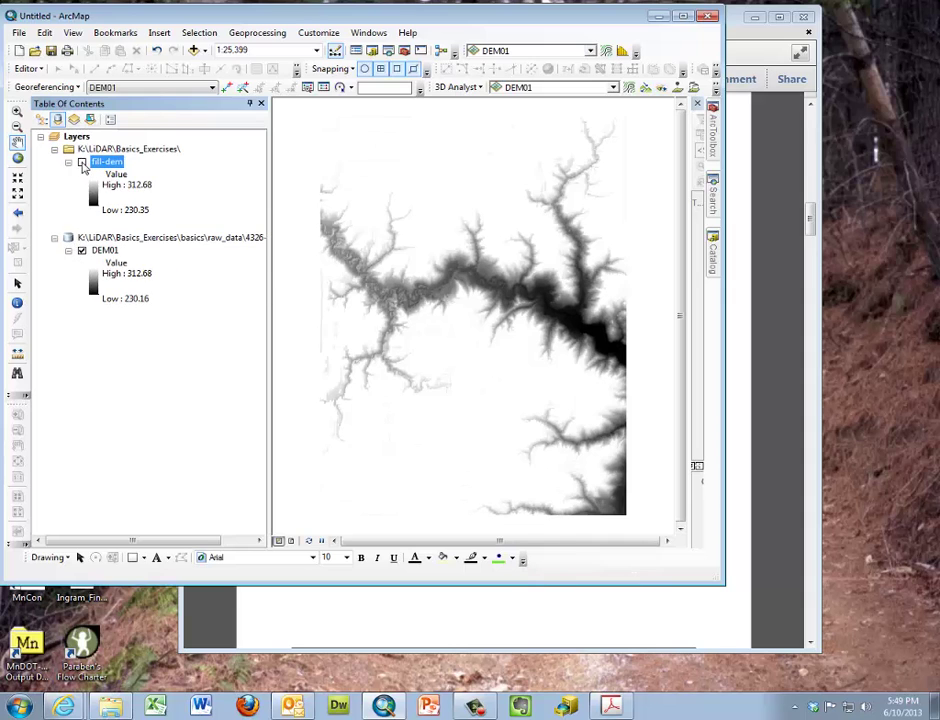
left_click(82, 162)
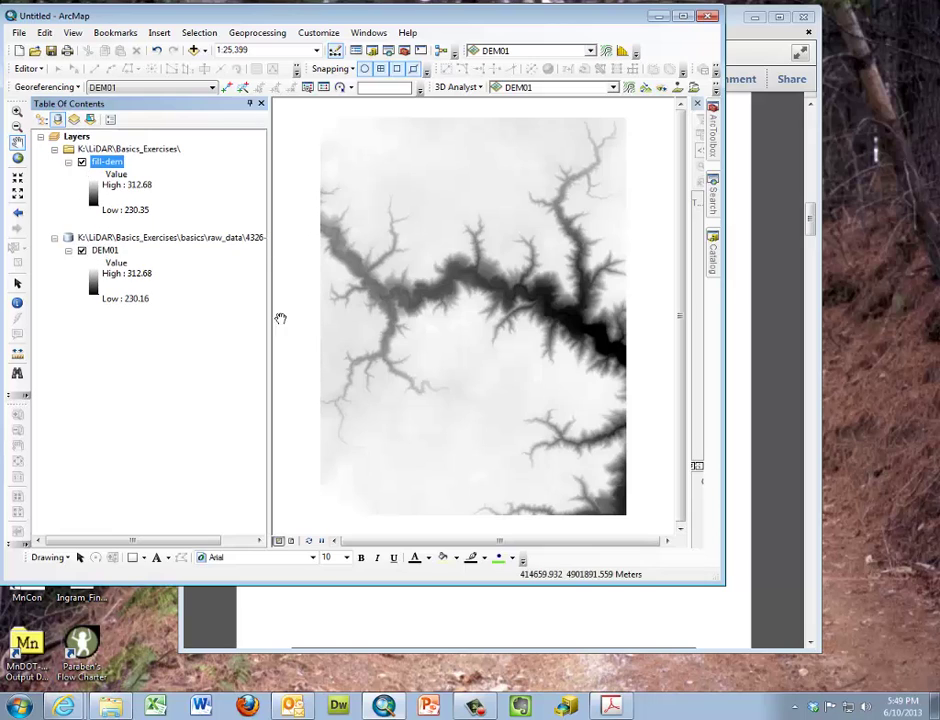
Build "DEM01" - "fill-dem" in Raster Calculator with output Basics_Exercises\depression.
left_click(717, 135)
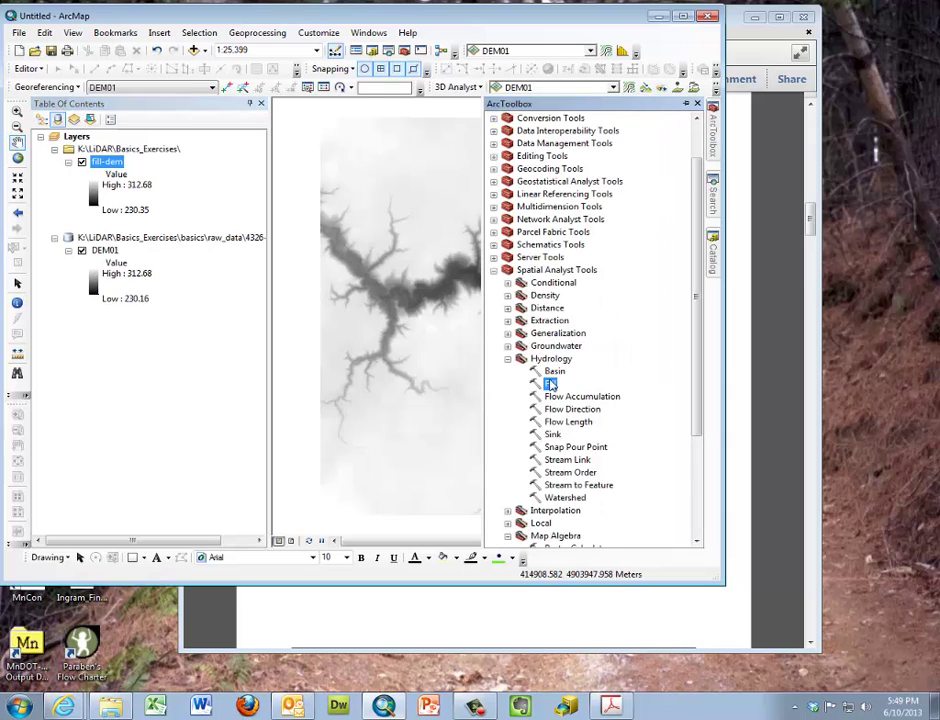
left_click(508, 359)
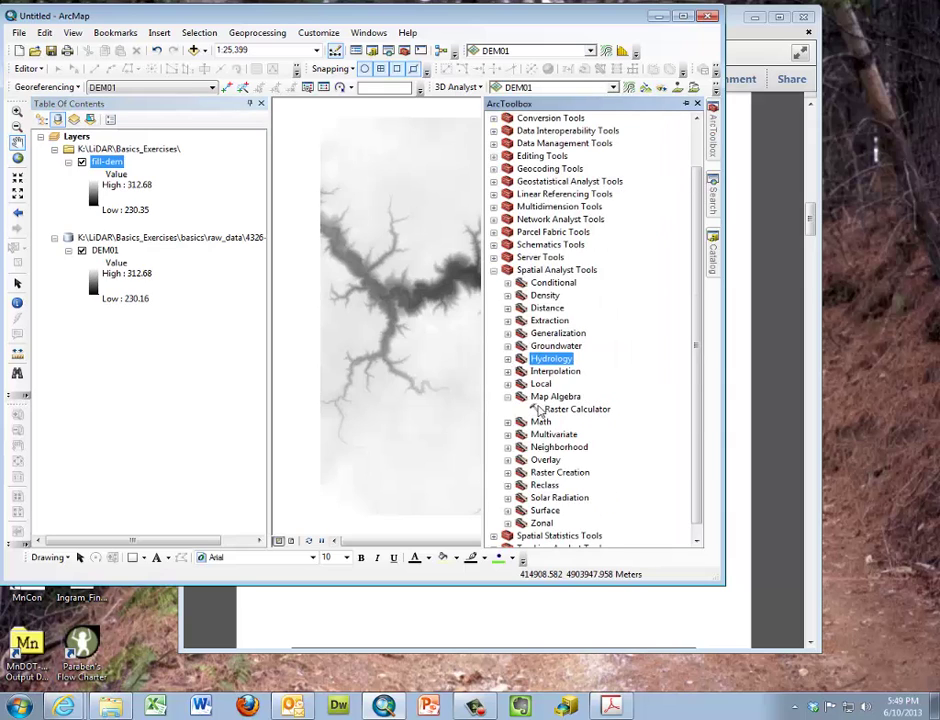
double_click(556, 410)
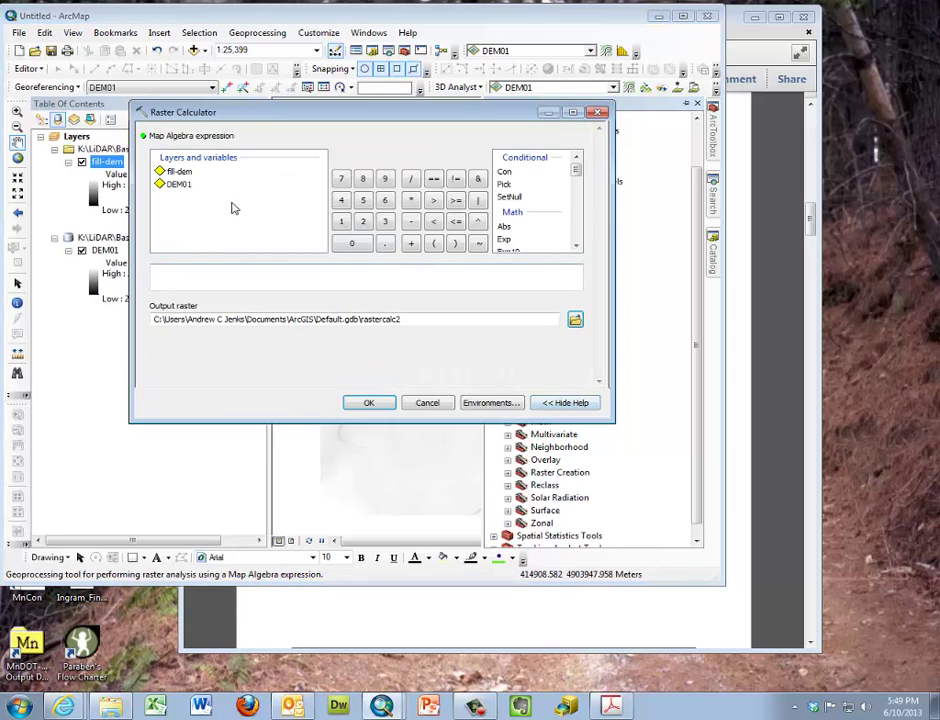
double_click(177, 186)
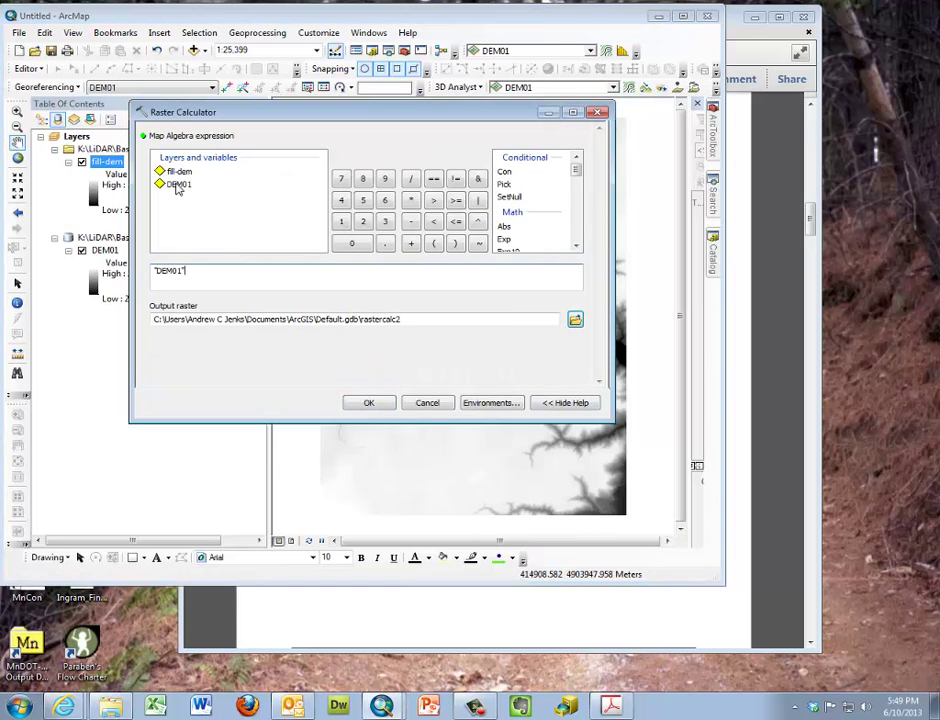
left_click(409, 222)
double_click(178, 172)
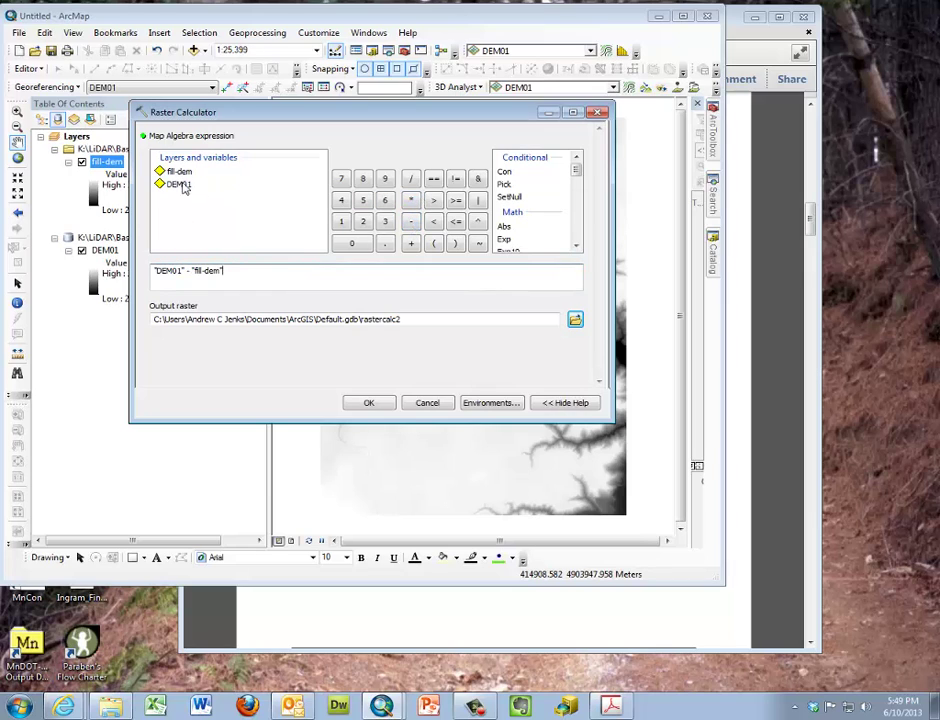
left_click(575, 319)
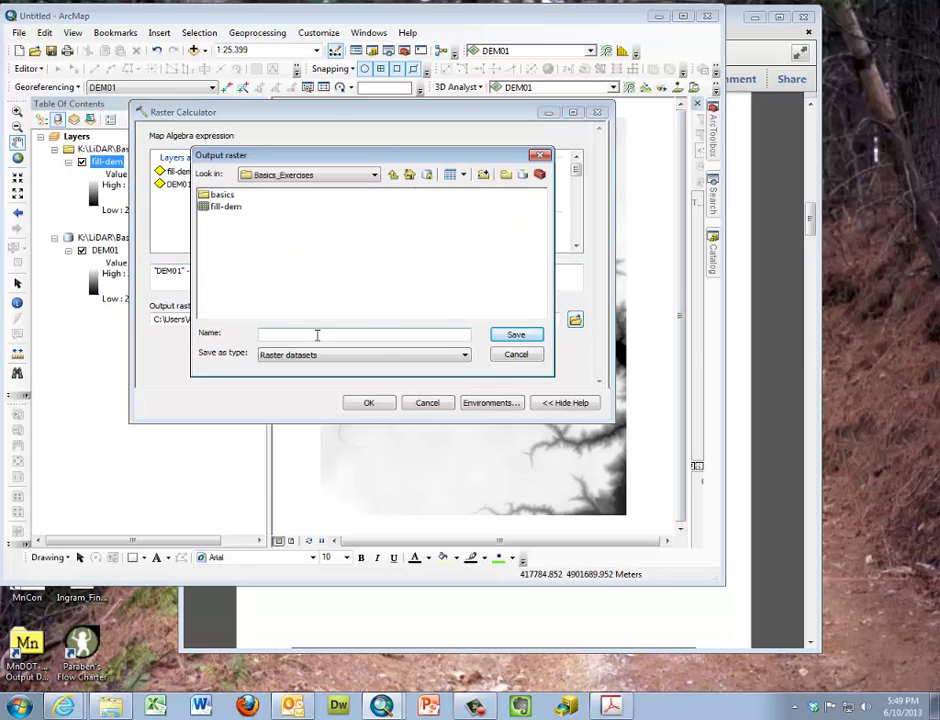
type("depression")
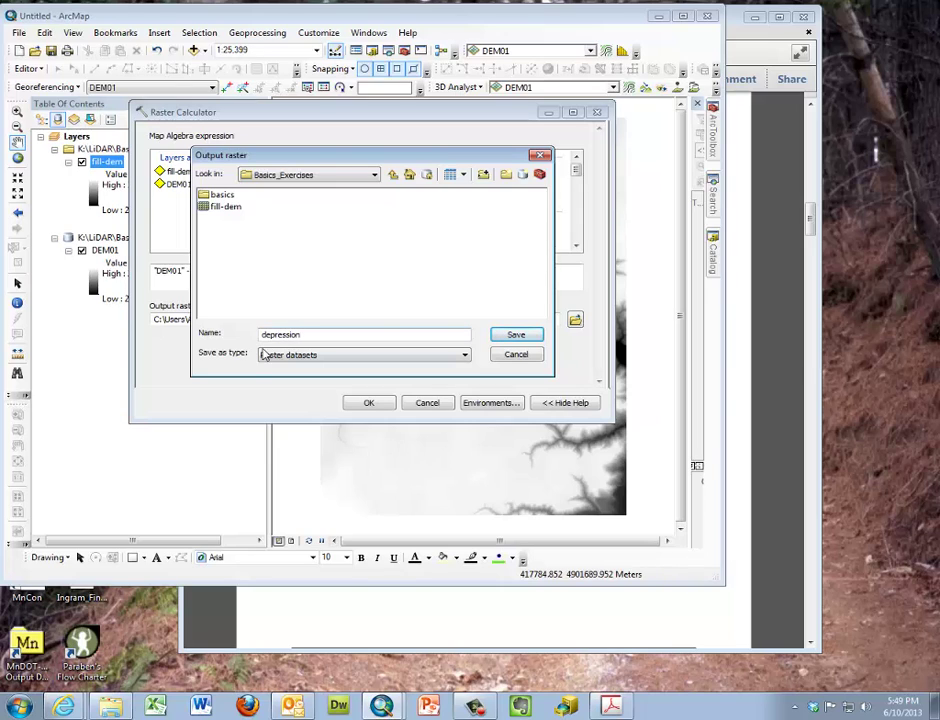
left_click(514, 334)
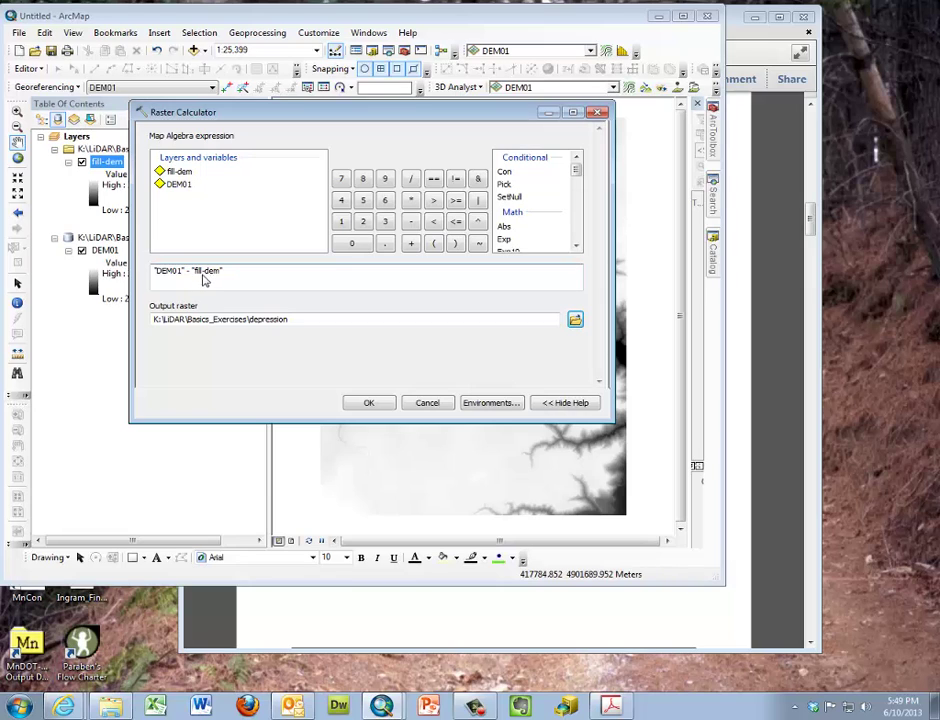
Run the subtraction to create the depression raster ranging -8.34998 to 0.
left_click(368, 404)
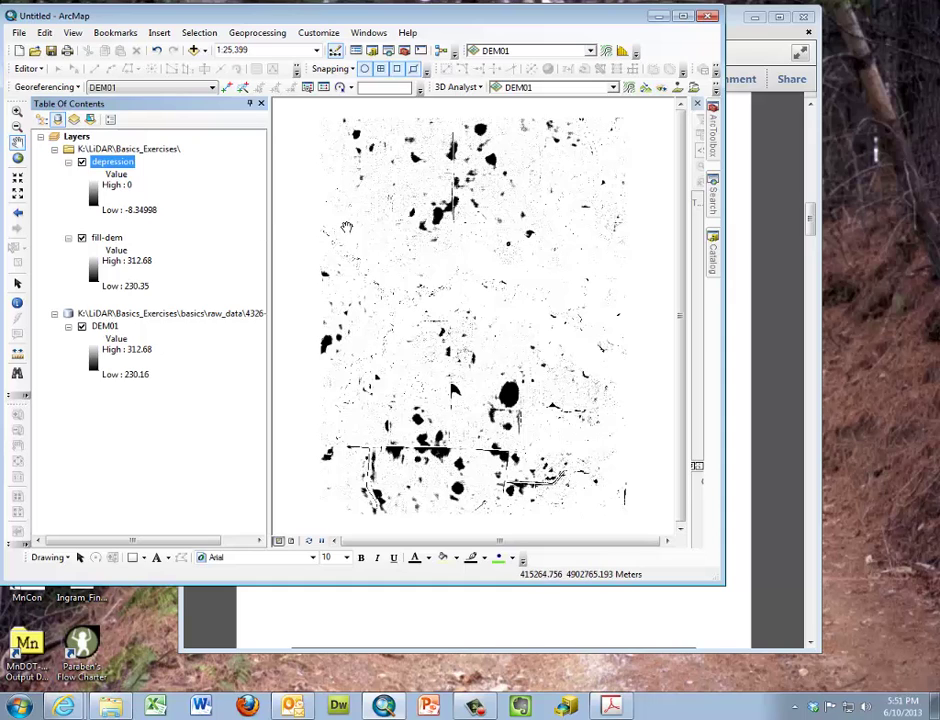
Compute "DEM01" / 0.3048 in Raster Calculator and save it as dem-ft in Basics_Exercises.
mouse_move(714, 155)
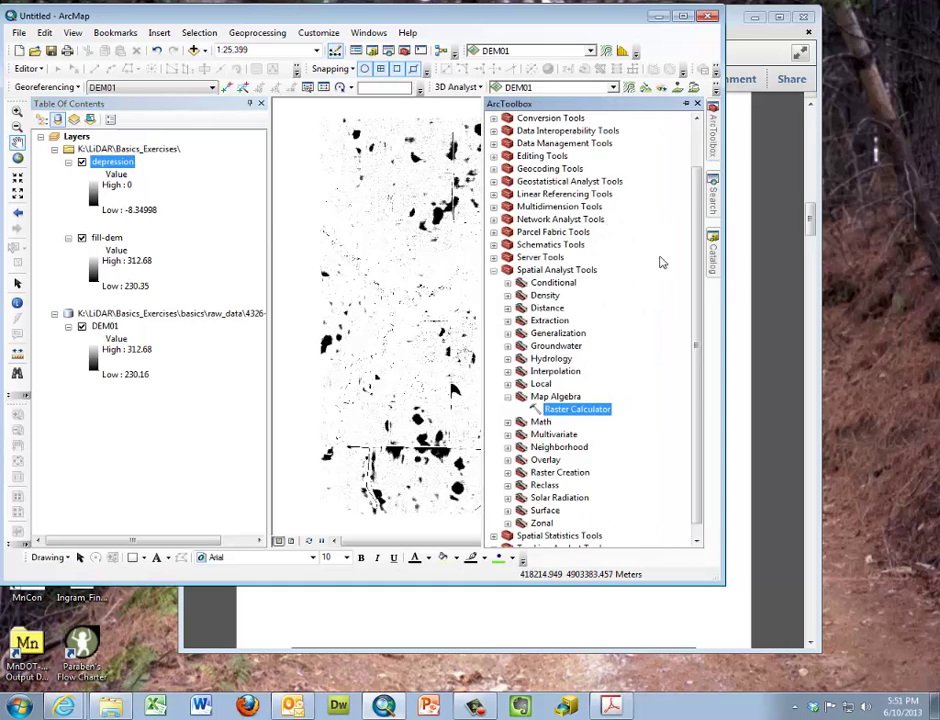
double_click(560, 410)
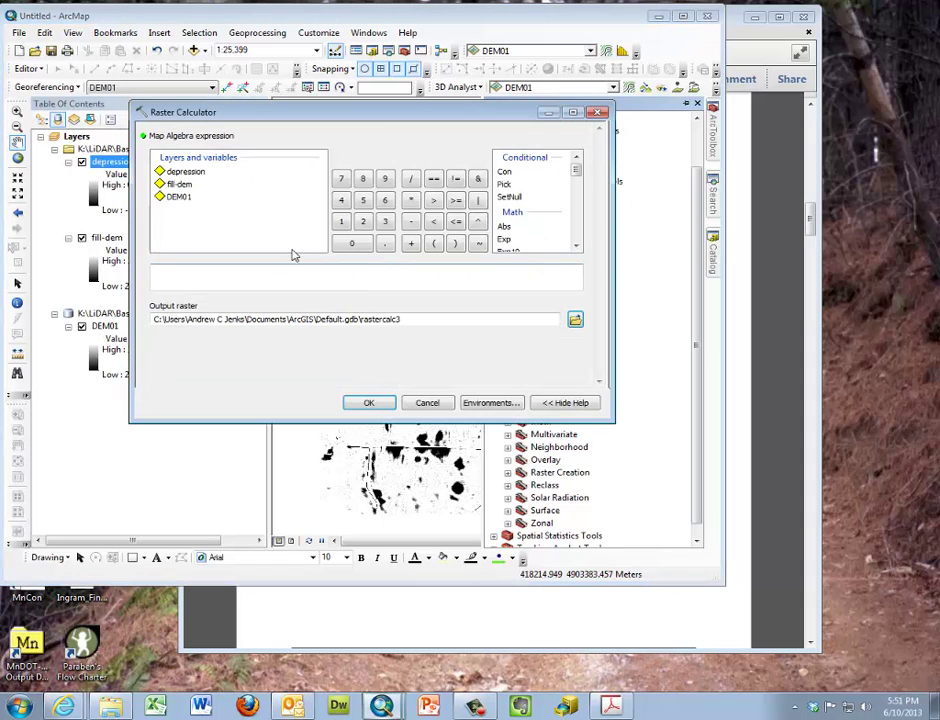
double_click(178, 197)
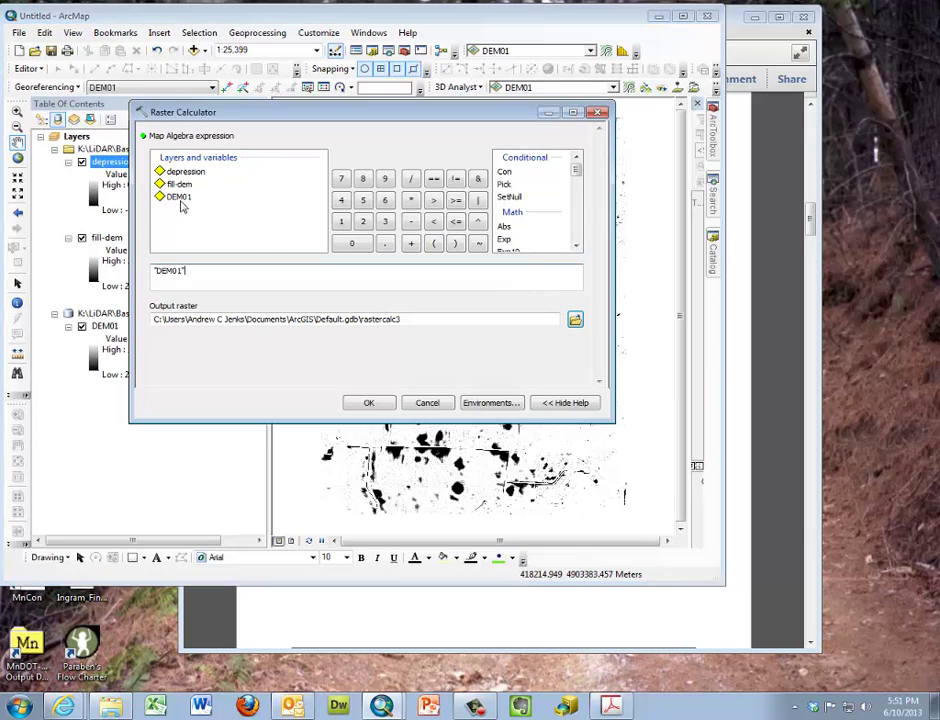
left_click(411, 180)
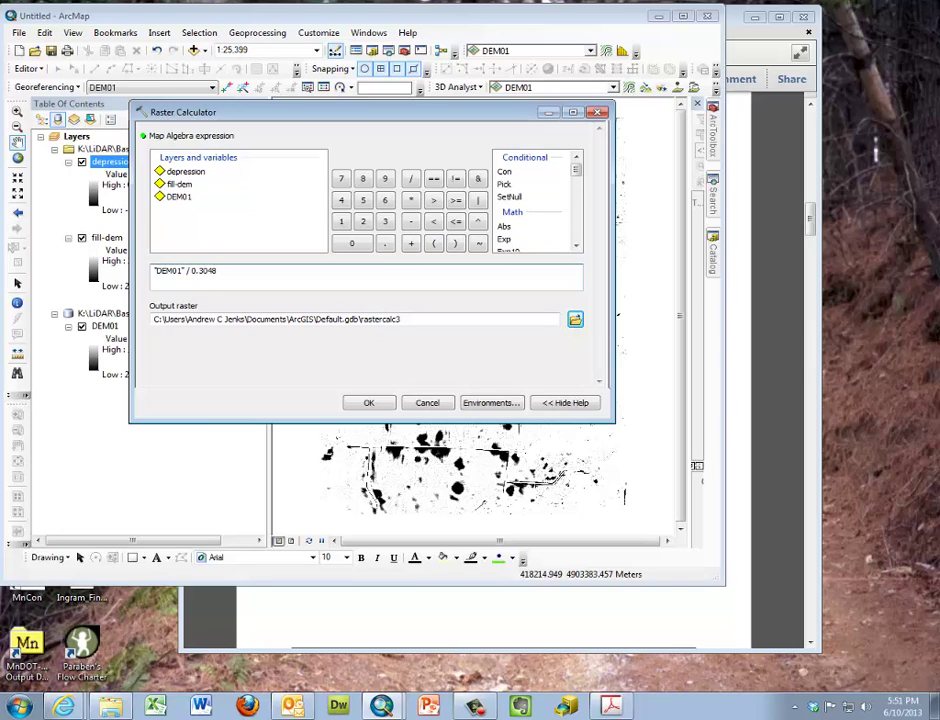
left_click(575, 320)
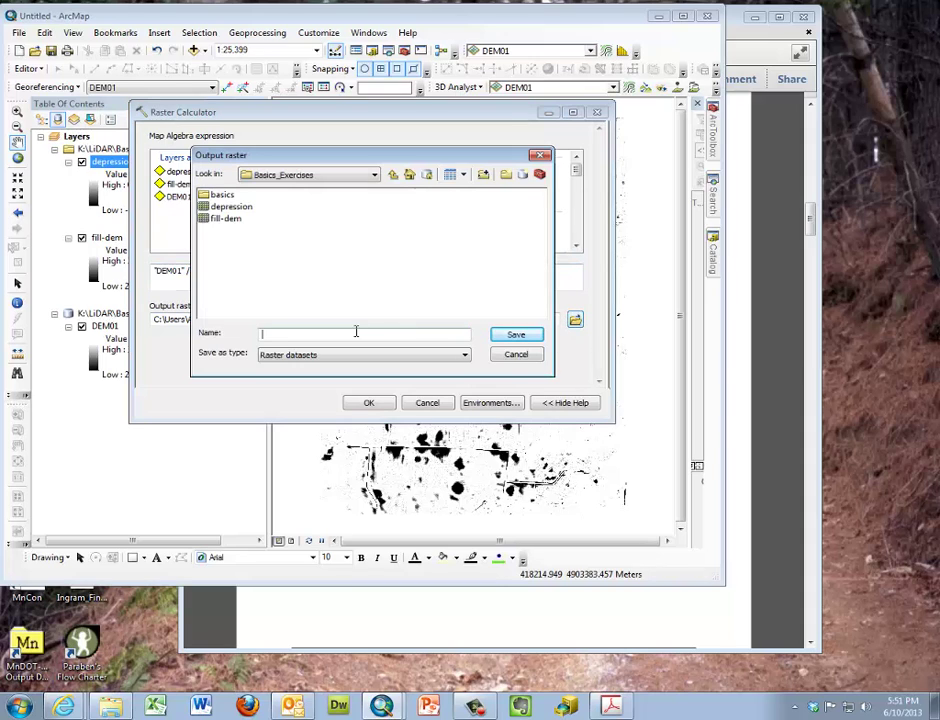
left_click(287, 358)
left_click(279, 334)
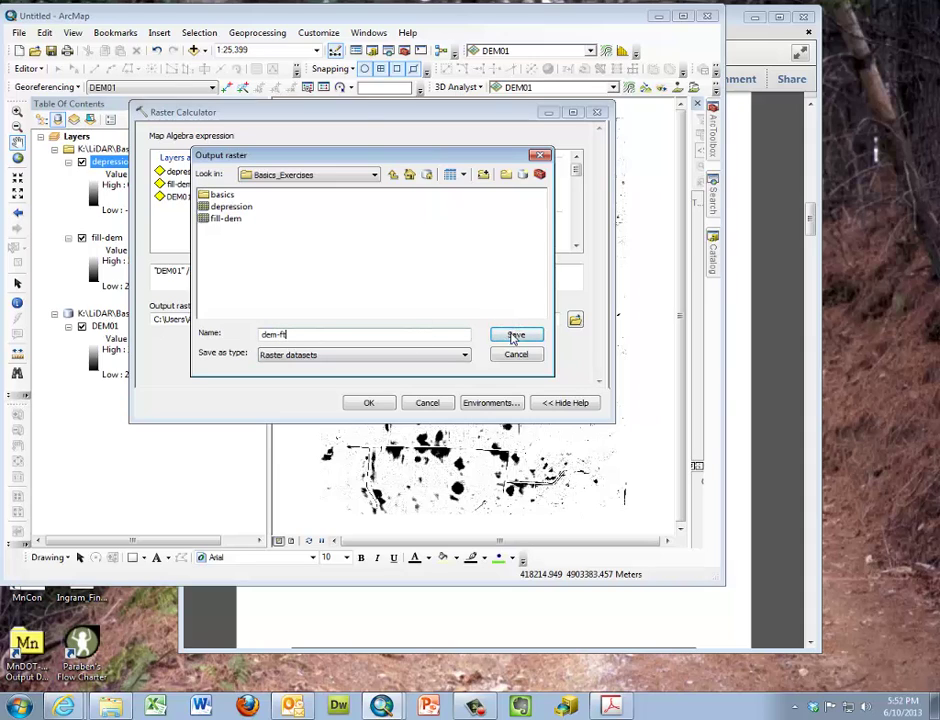
left_click(516, 336)
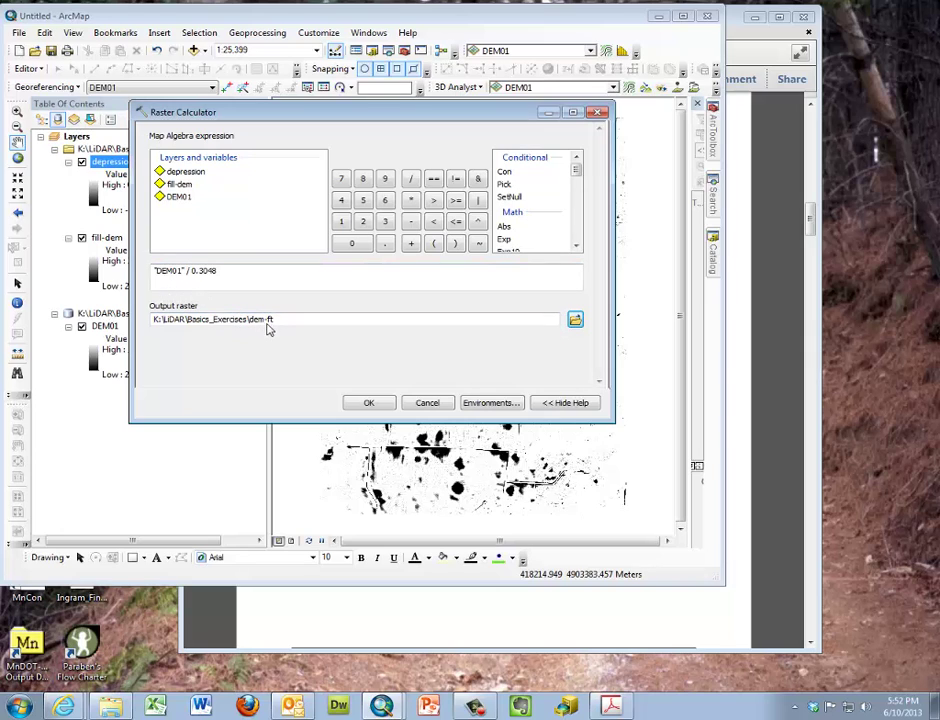
left_click(370, 403)
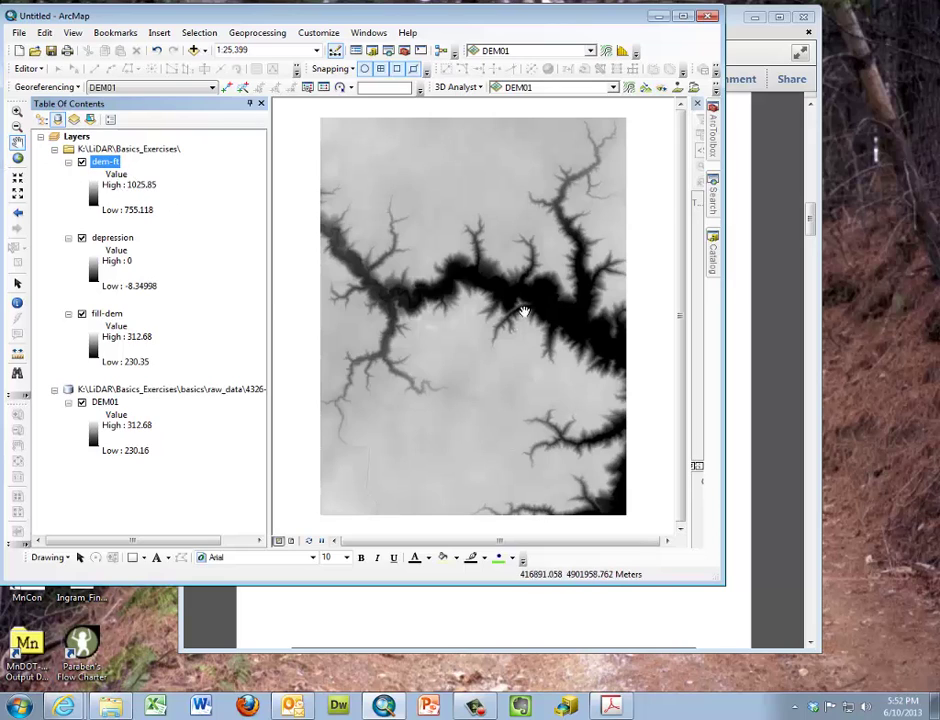
Enter "dem-ft" / 1000 in Raster Calculator with output raster named dem_ft1k.
mouse_move(714, 153)
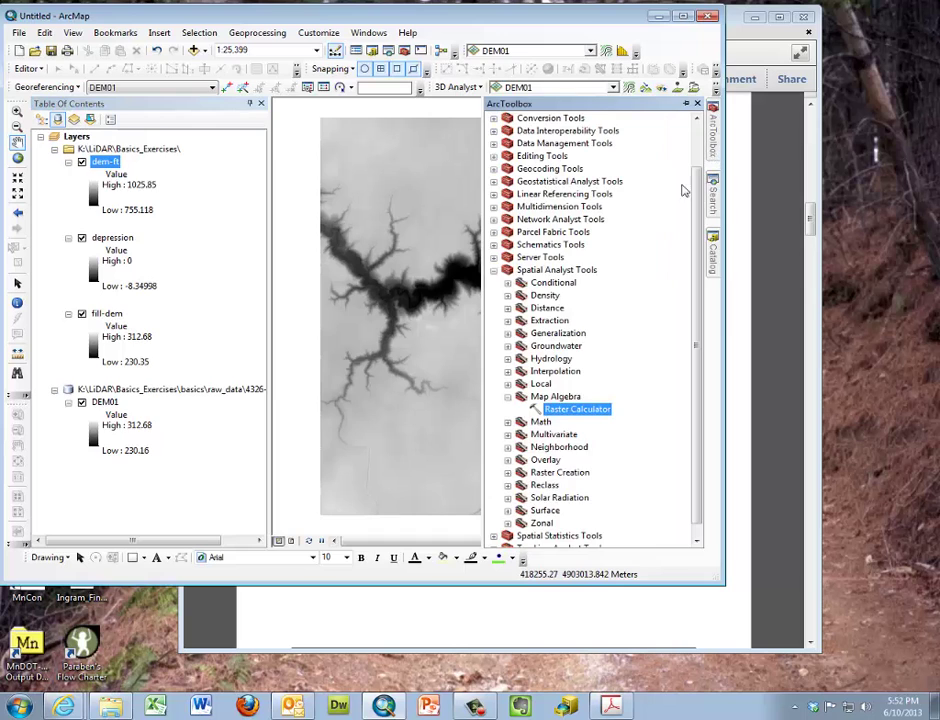
double_click(566, 410)
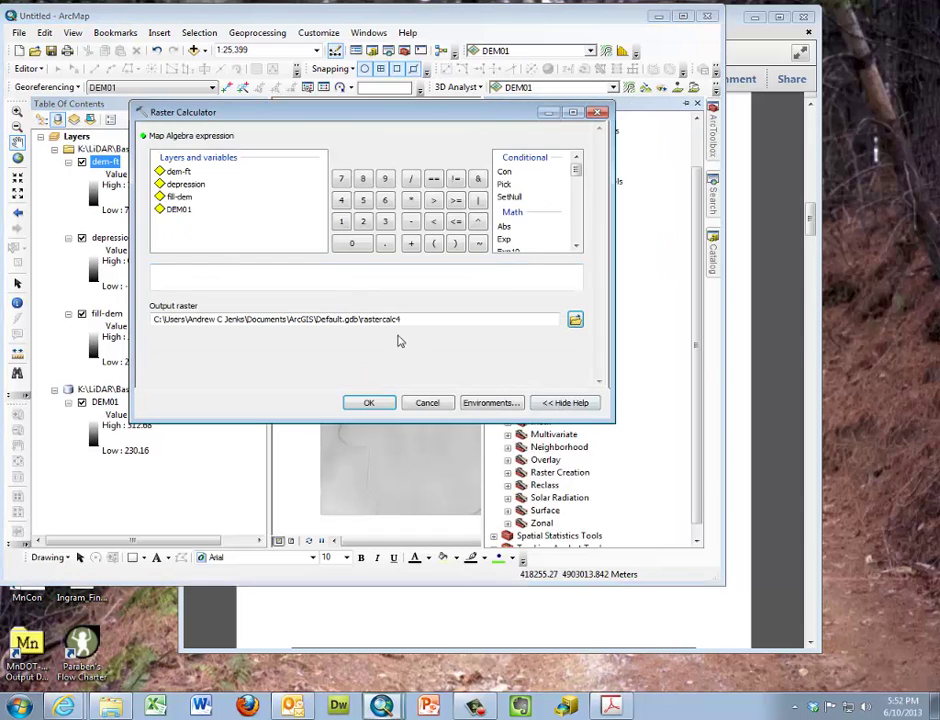
double_click(180, 172)
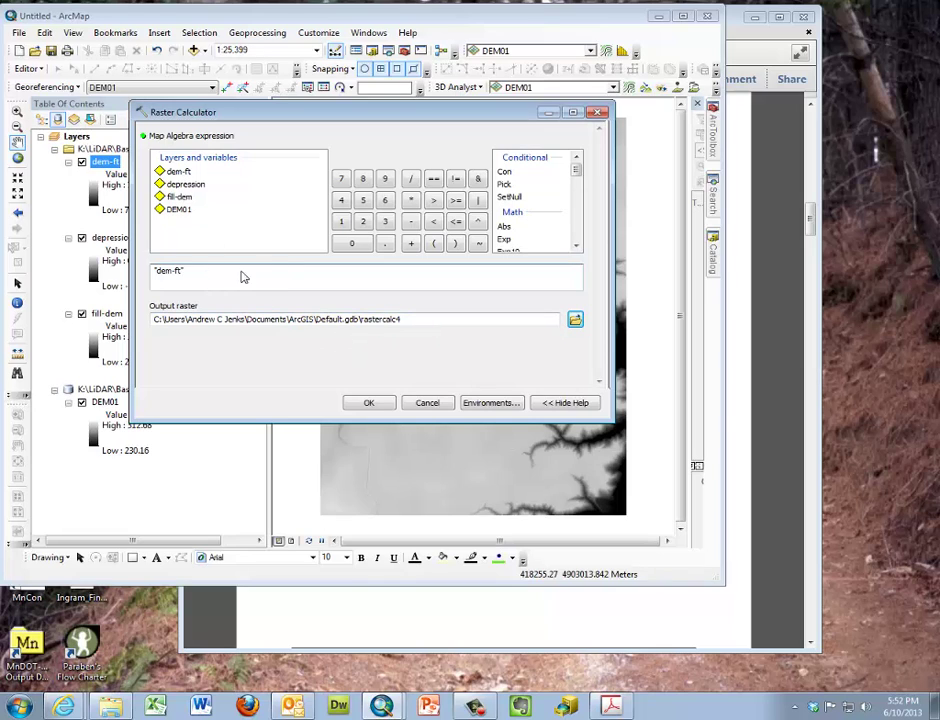
left_click(410, 178)
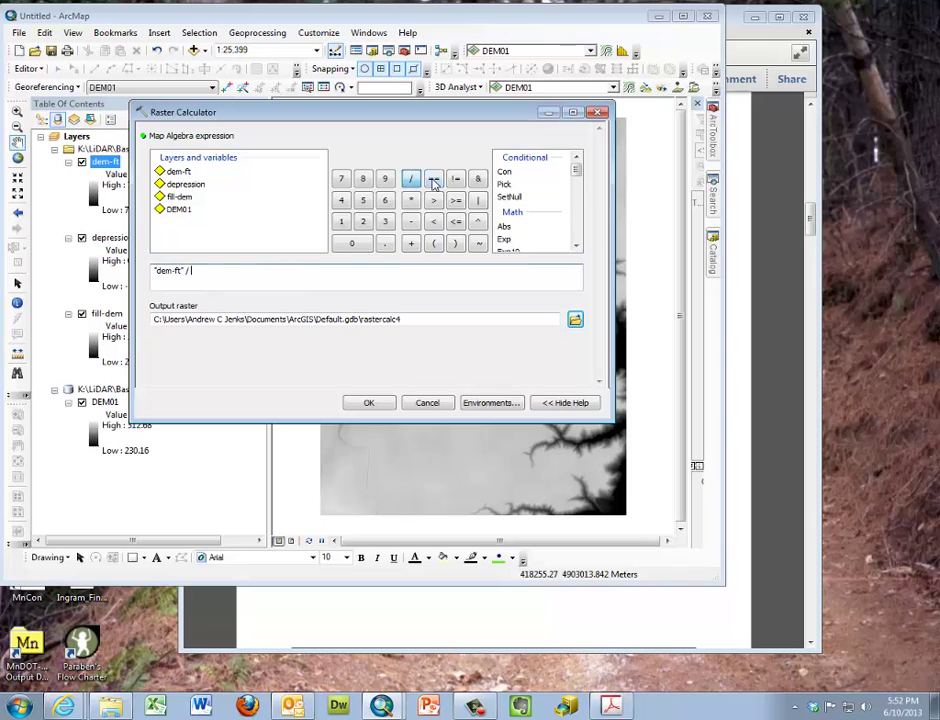
left_click(341, 221)
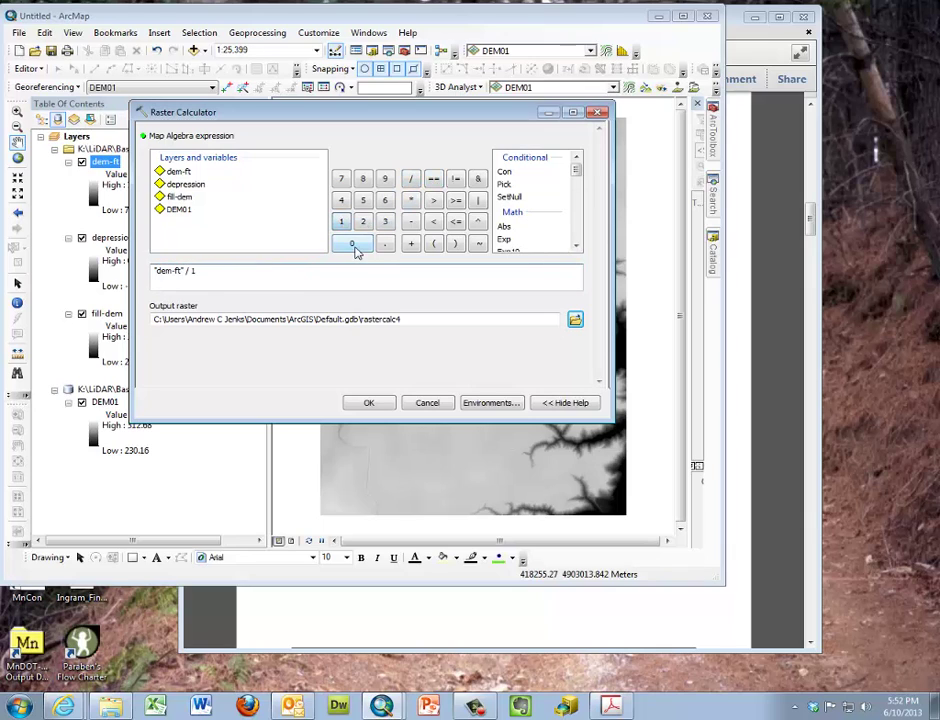
left_click(353, 245)
left_click(353, 245)
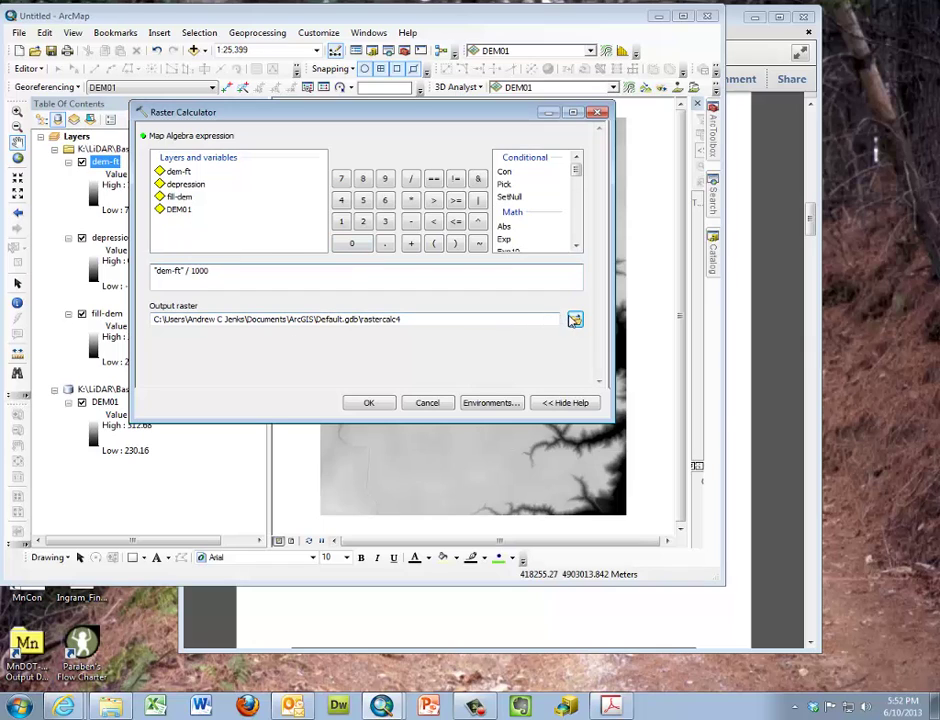
left_click(575, 319)
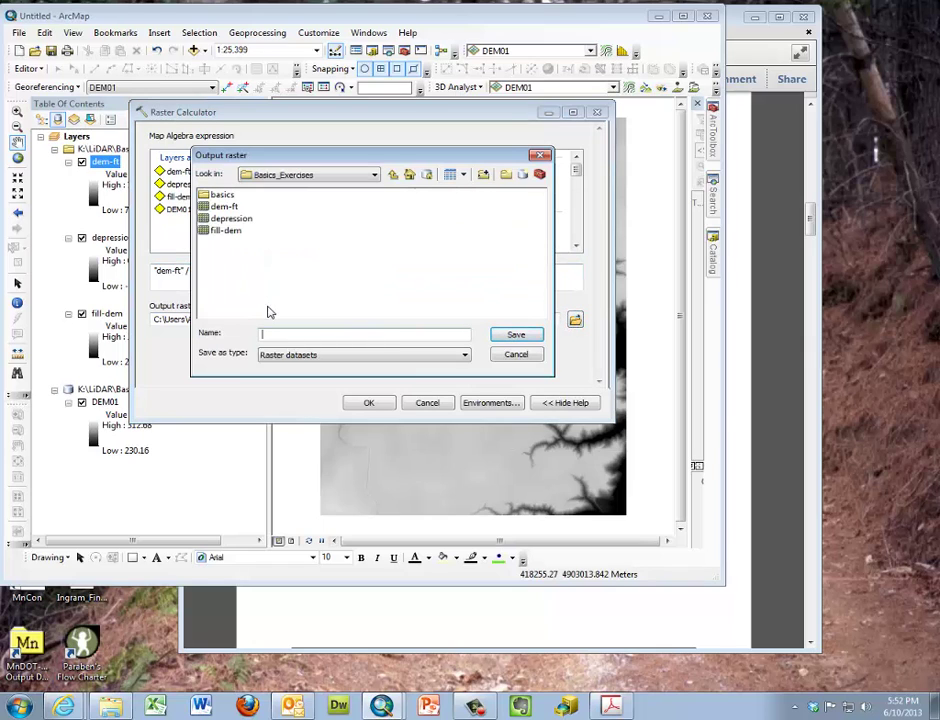
type("dem_ft1k")
left_click(507, 338)
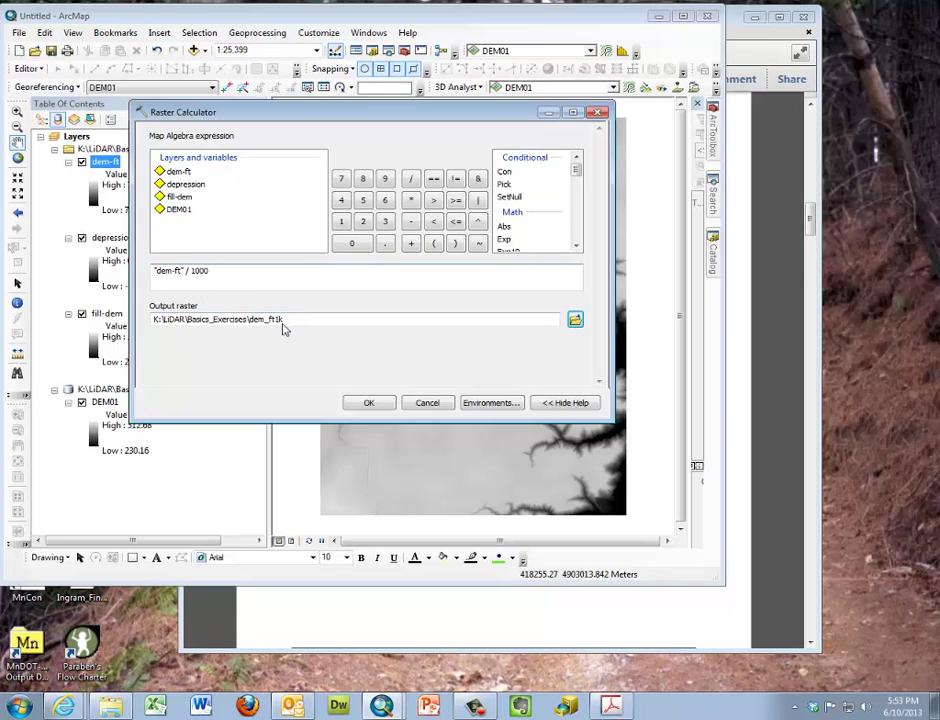
Create dem_ft1k, then set up Int("dem_ft1k") with output dem_int in Basics_Exercises.
left_click(369, 403)
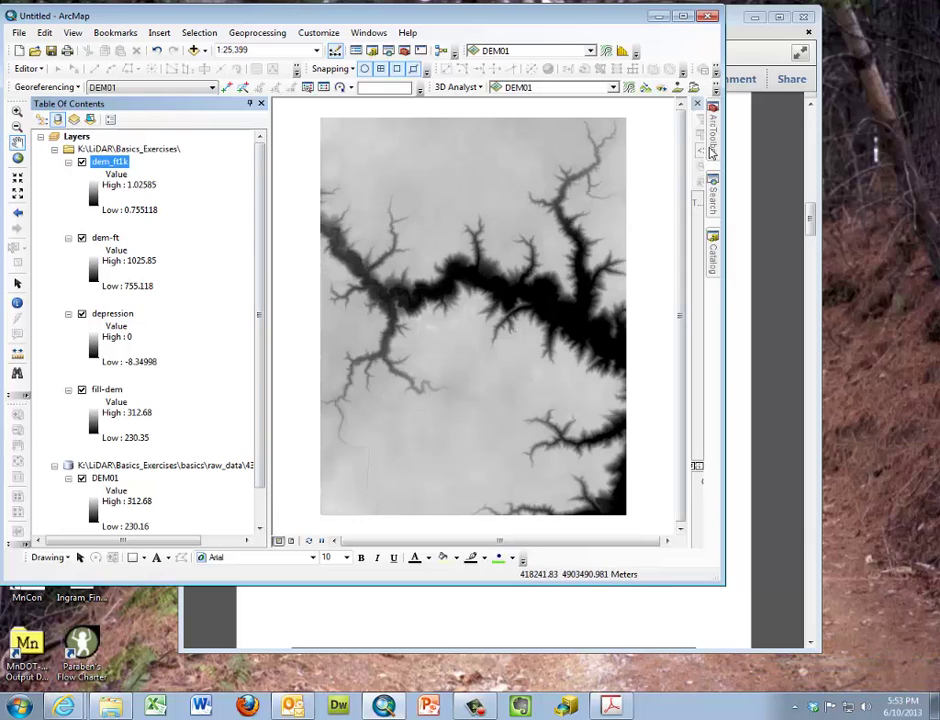
mouse_move(713, 128)
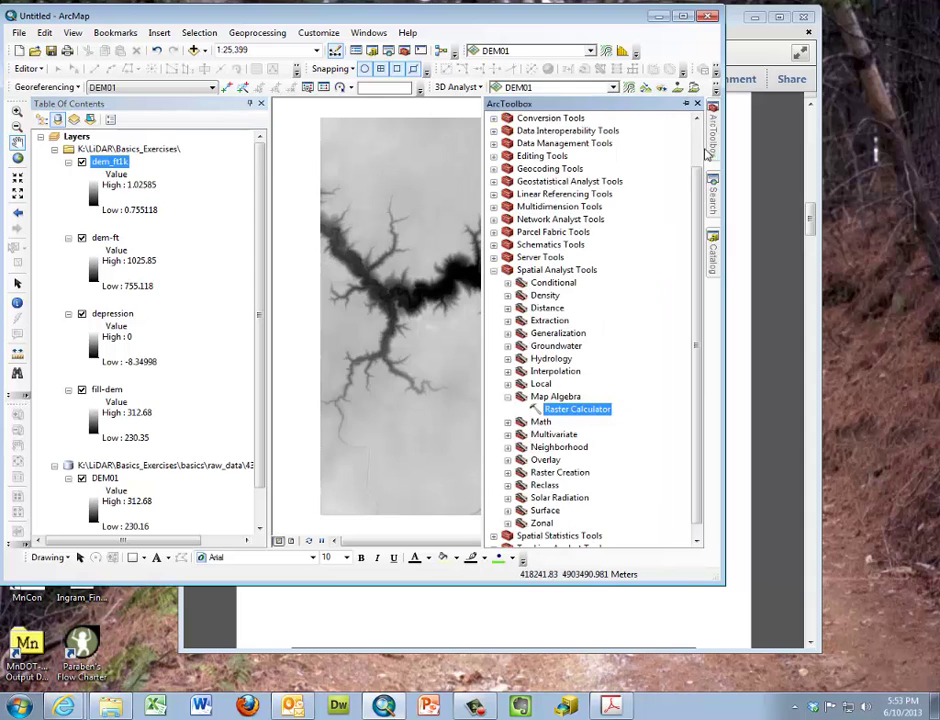
double_click(546, 407)
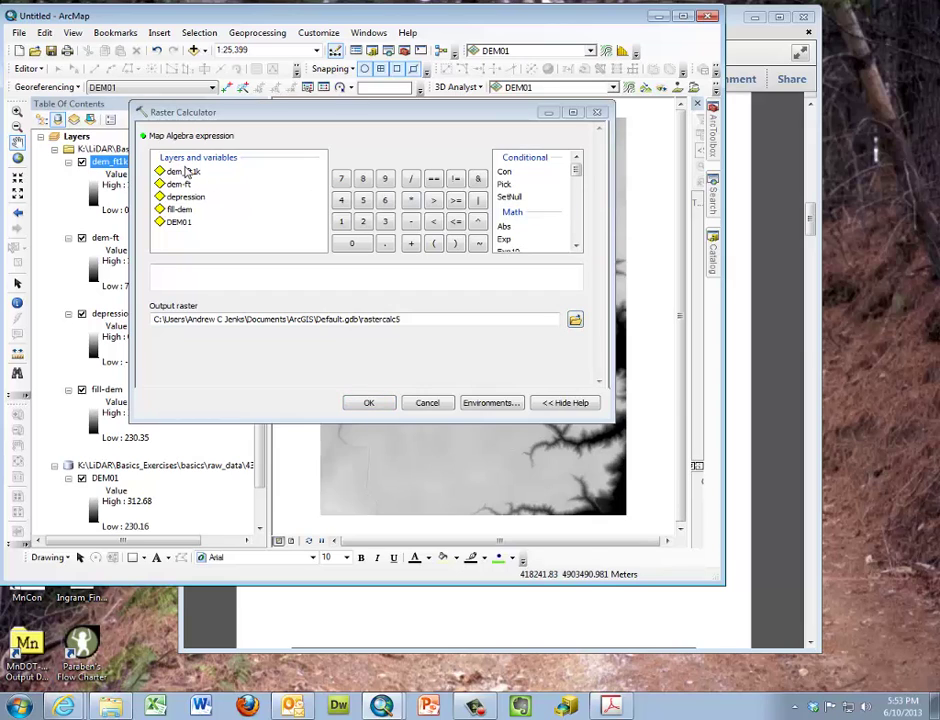
left_click_drag(576, 167, 573, 184)
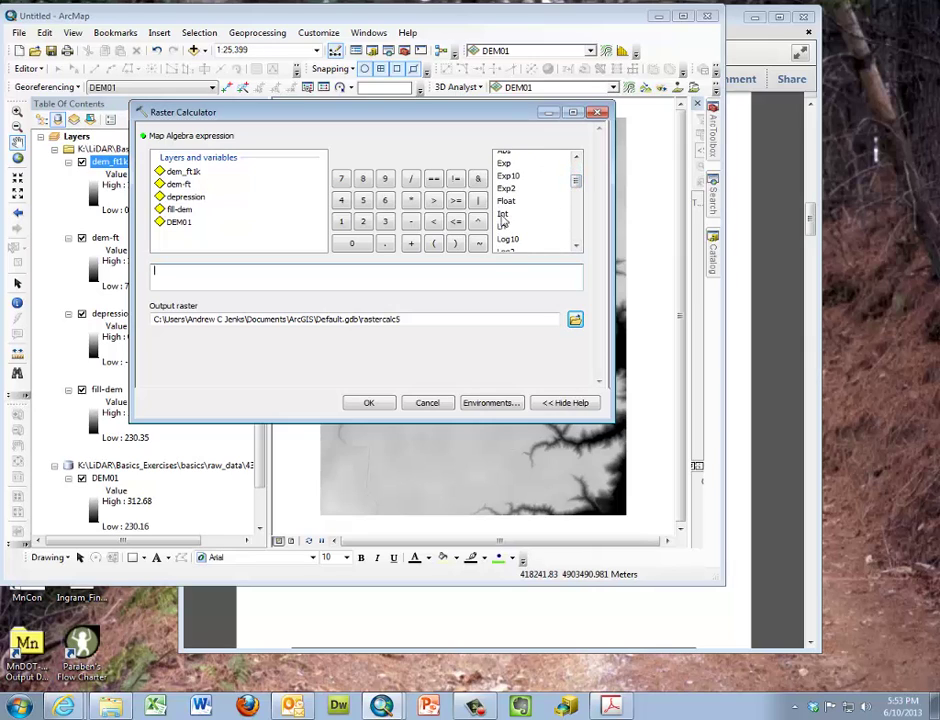
double_click(502, 214)
double_click(182, 172)
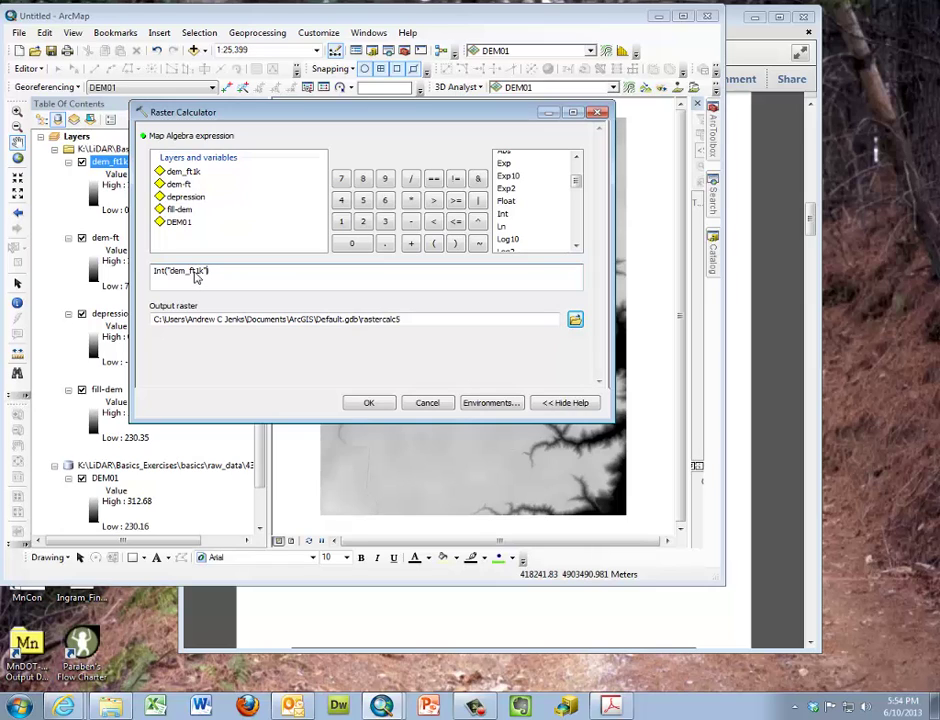
left_click(575, 319)
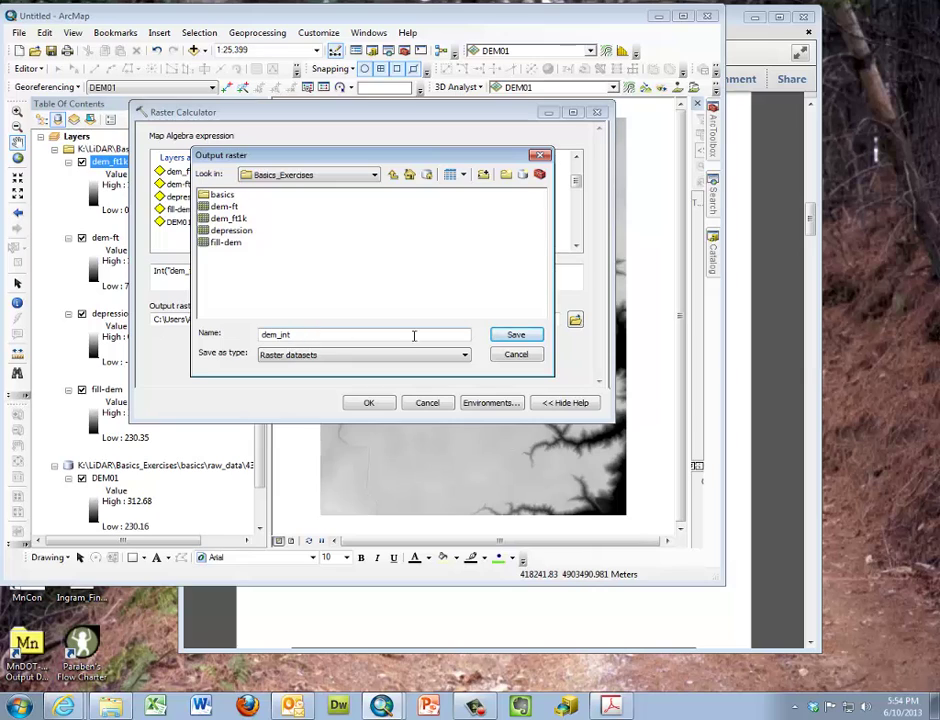
left_click(515, 335)
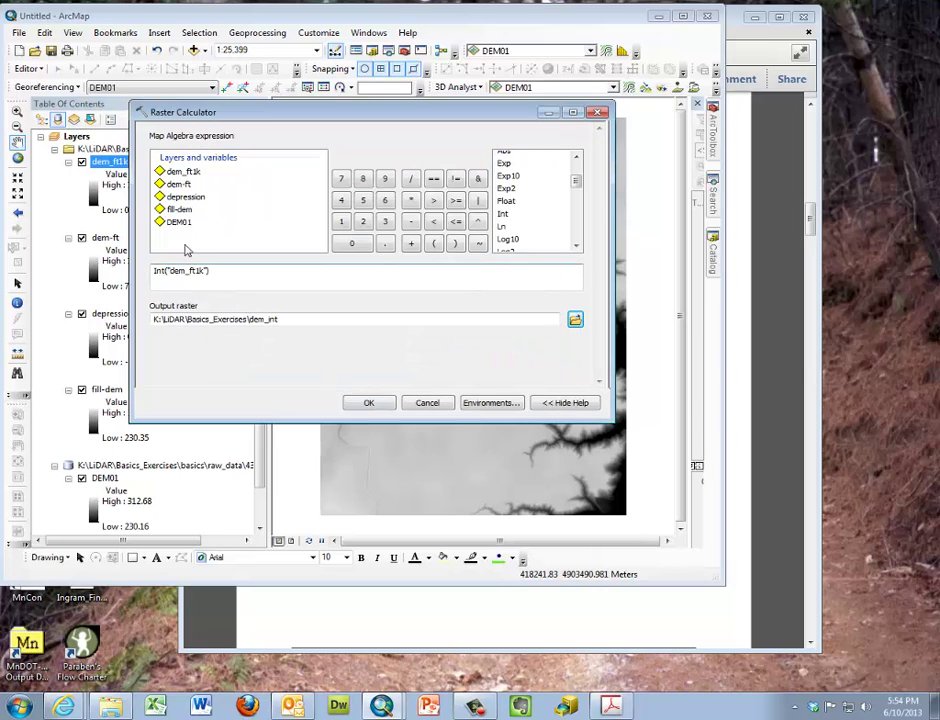